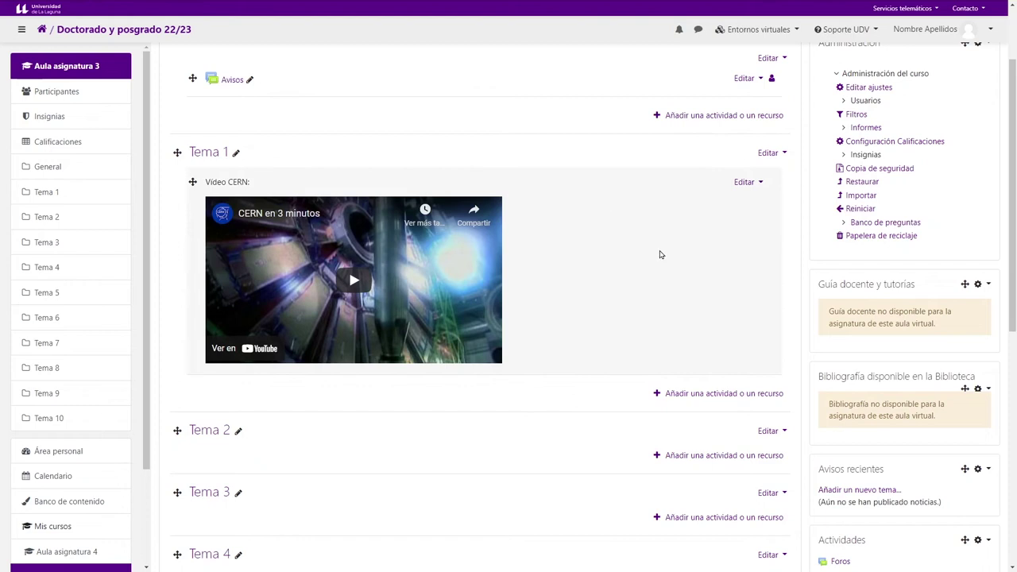
# Play the embedded CERN video in Tema 1, skip ahead to a later scene, and pause it
pyautogui.scroll(2, 660, 262)
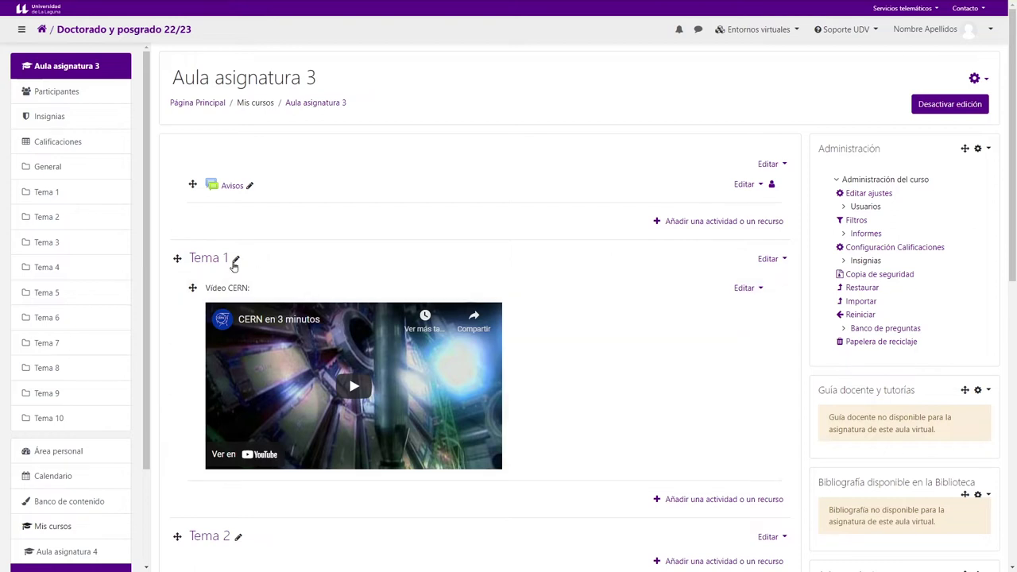
pyautogui.scroll(-2, 405, 502)
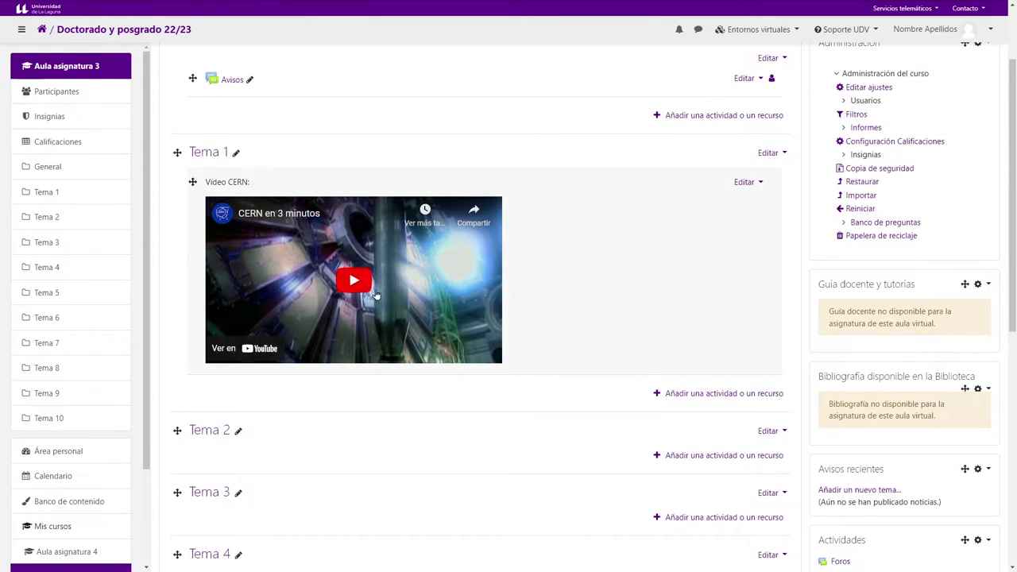
pyautogui.scroll(1, 539, 339)
pyautogui.scroll(1, 539, 340)
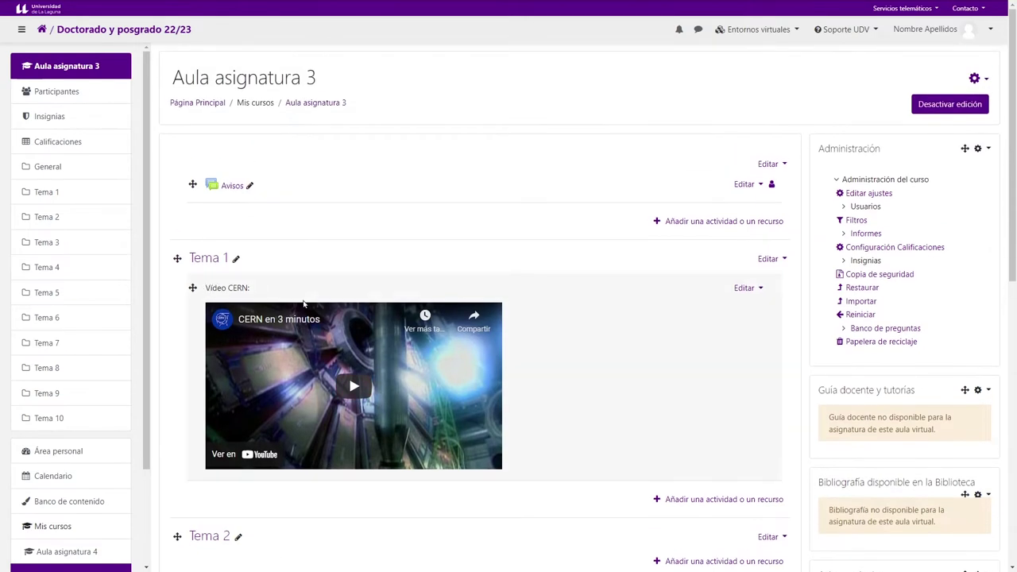
pyautogui.moveTo(222, 286); pyautogui.dragTo(262, 293)
pyautogui.click(625, 337)
pyautogui.click(354, 387)
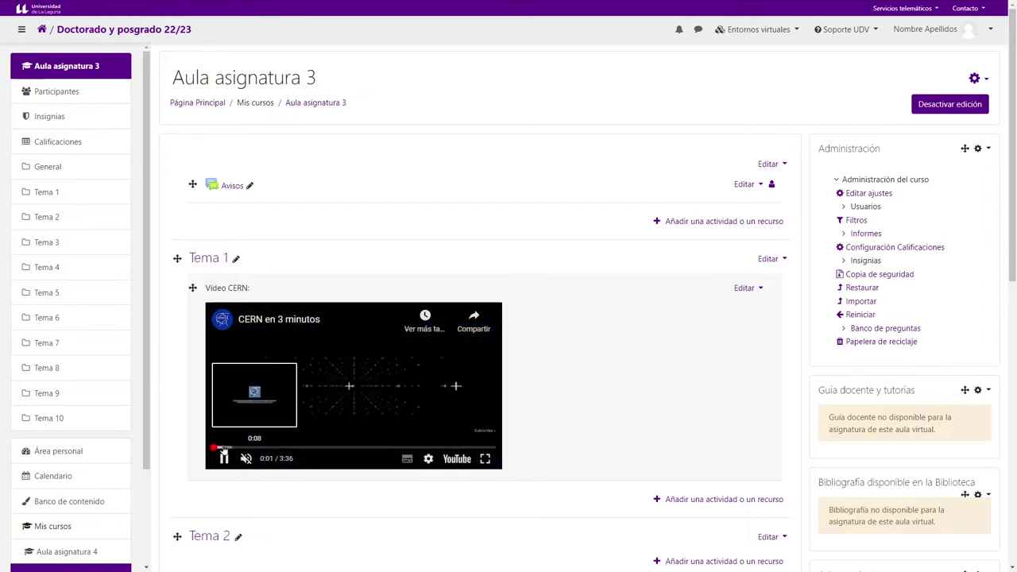
pyautogui.click(263, 448)
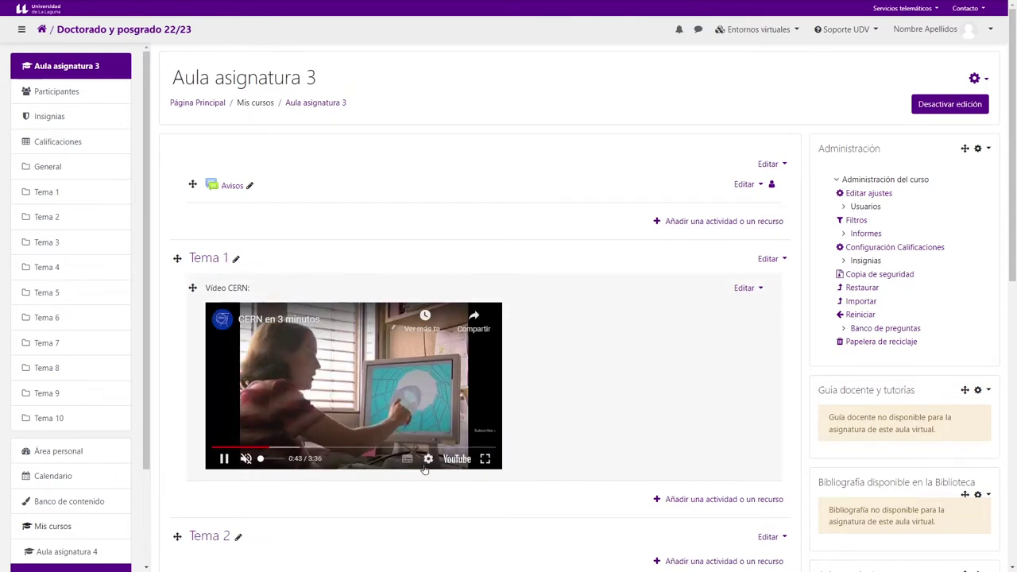
pyautogui.click(223, 459)
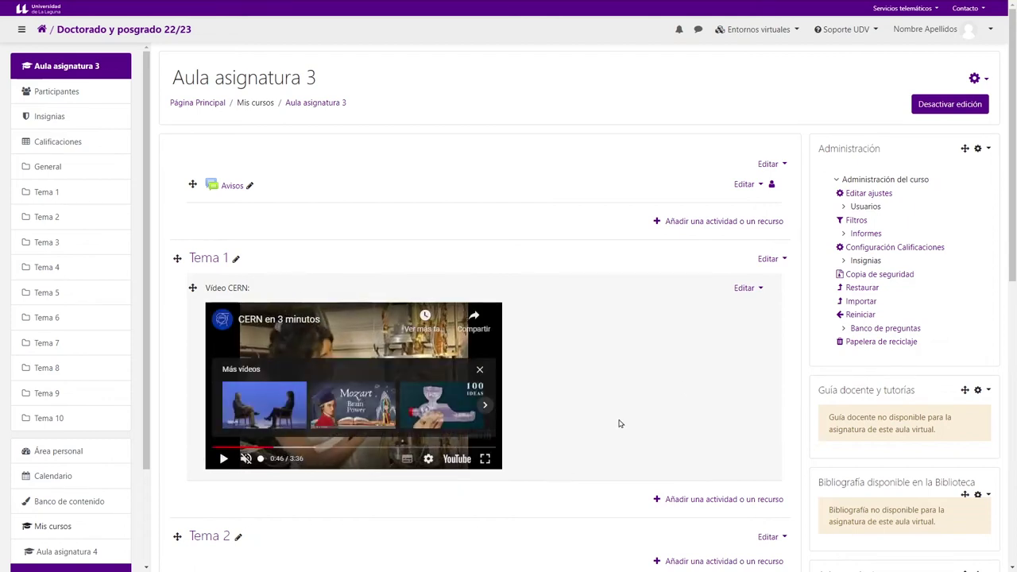
# Open the settings of the Vídeo CERN label in Tema 1 to view its text editor, and leave without saving
pyautogui.click(747, 289)
pyautogui.click(718, 305)
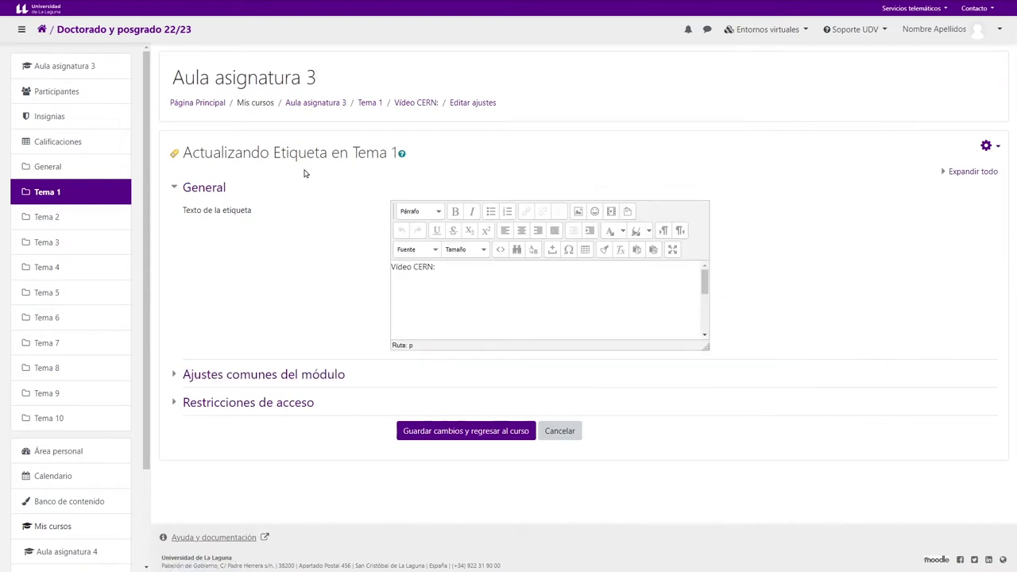
pyautogui.moveTo(270, 153); pyautogui.dragTo(334, 155)
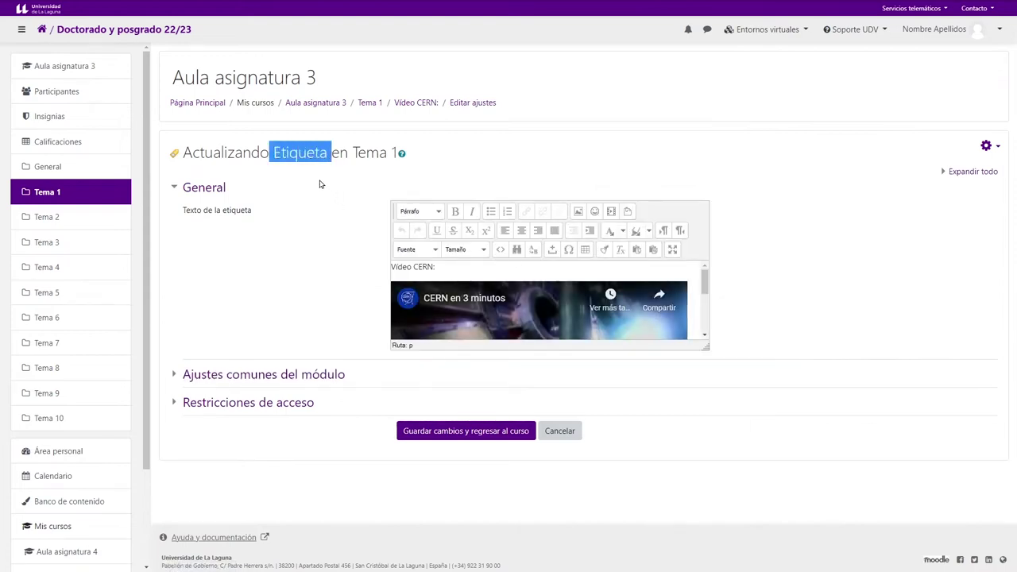
pyautogui.click(321, 185)
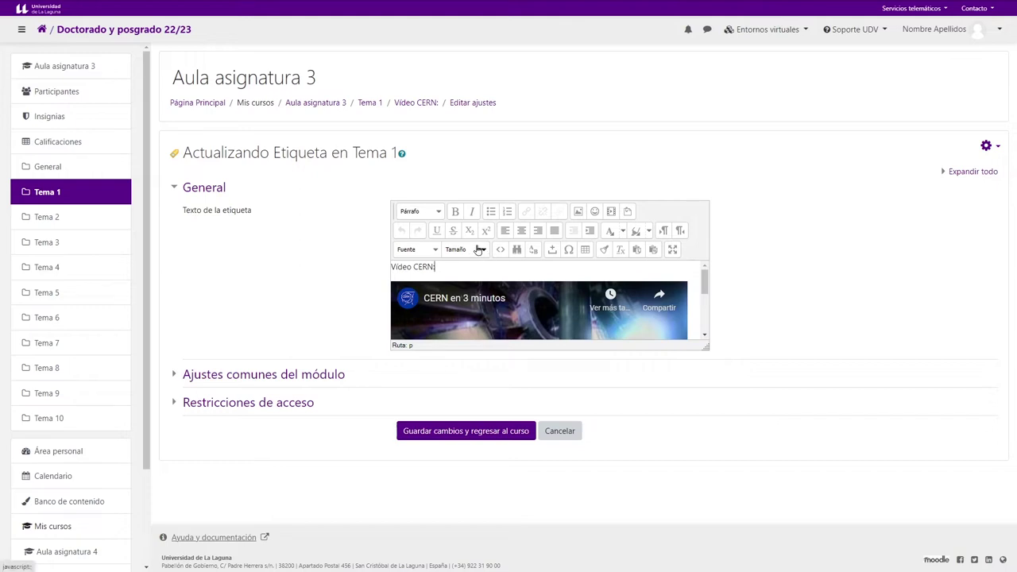
pyautogui.click(561, 431)
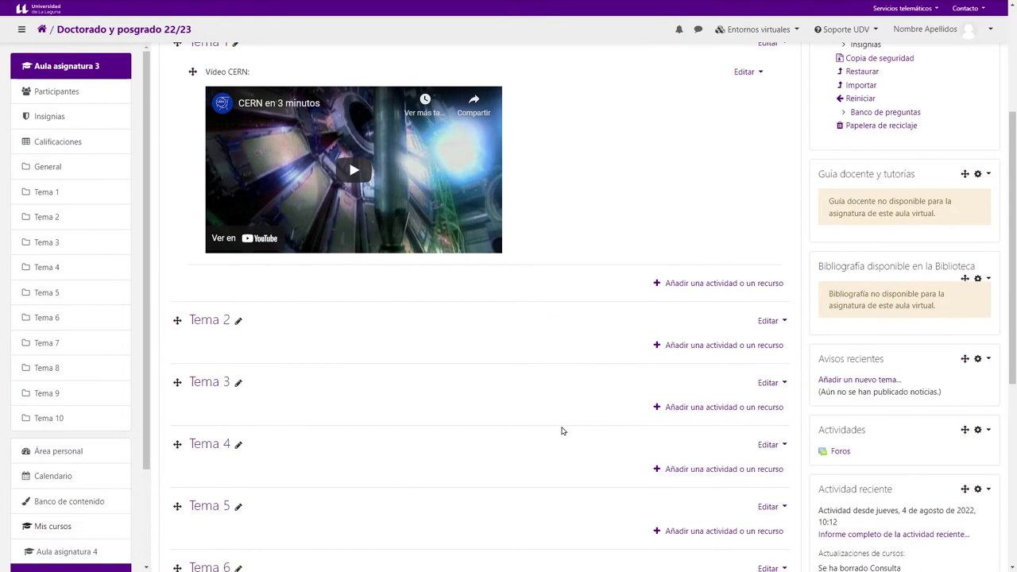
# Open the Avisos forum's settings to view its description editor, and return to the course without saving
pyautogui.scroll(3, 562, 424)
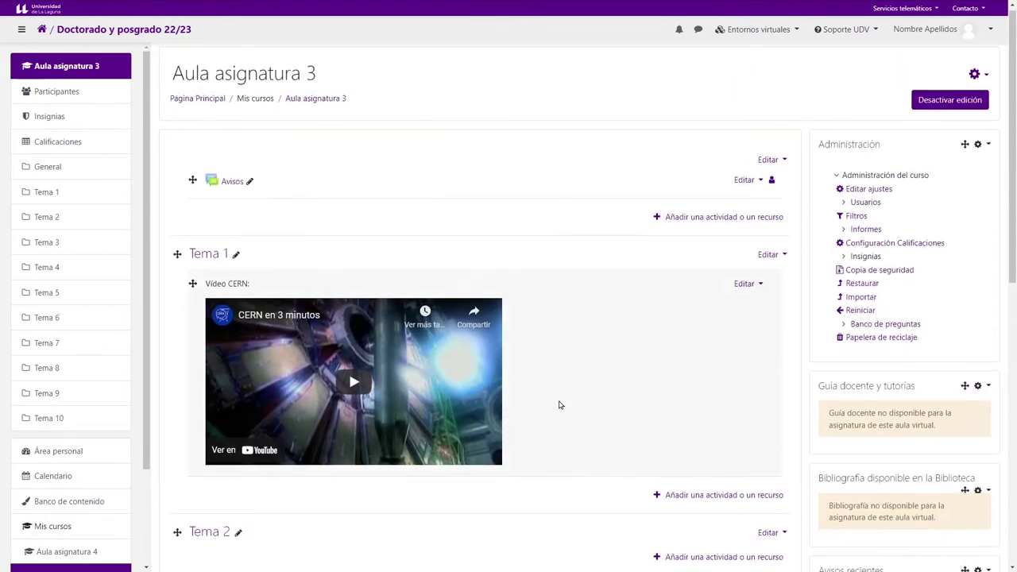
pyautogui.click(744, 180)
pyautogui.click(706, 199)
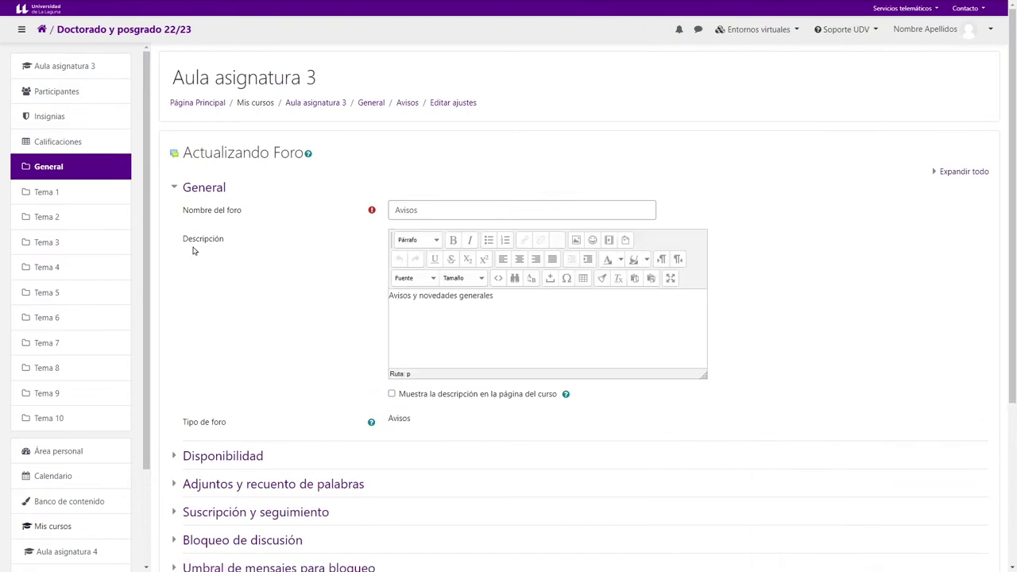
pyautogui.tripleClick(538, 307)
pyautogui.scroll(-3, 427, 347)
pyautogui.click(662, 477)
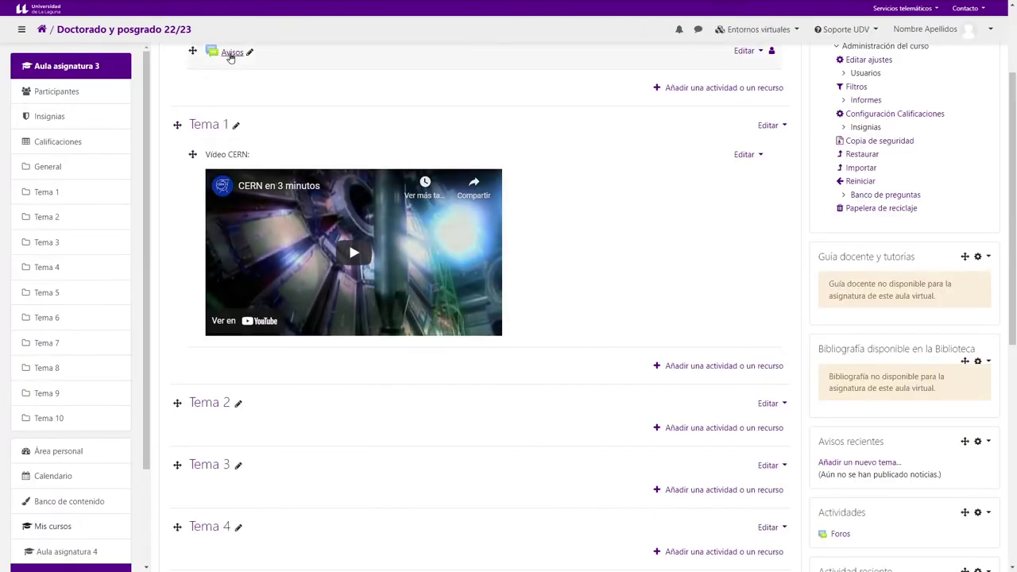
# View the new-topic form of the Avisos forum, cancel it, and return to the course page
pyautogui.click(231, 50)
pyautogui.click(221, 219)
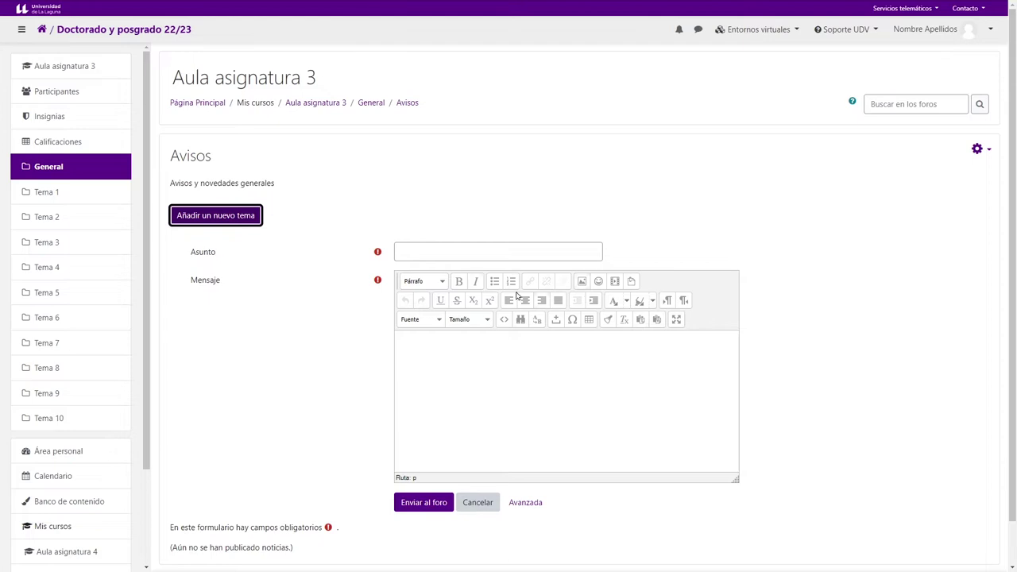
pyautogui.click(478, 502)
pyautogui.click(318, 102)
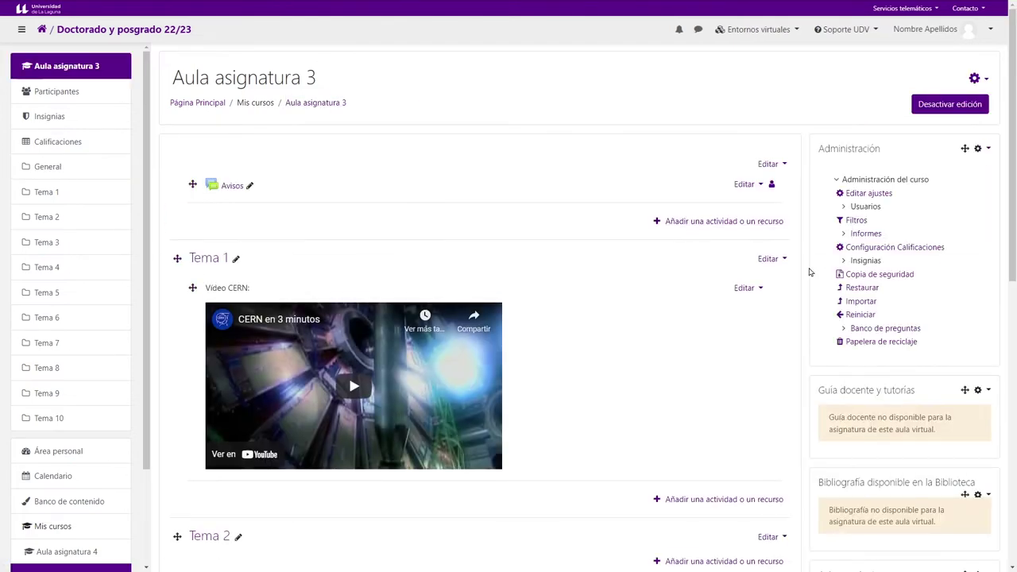
# Preview the Cern1 question from the course question bank to examine its wording, and close the preview
pyautogui.click(894, 327)
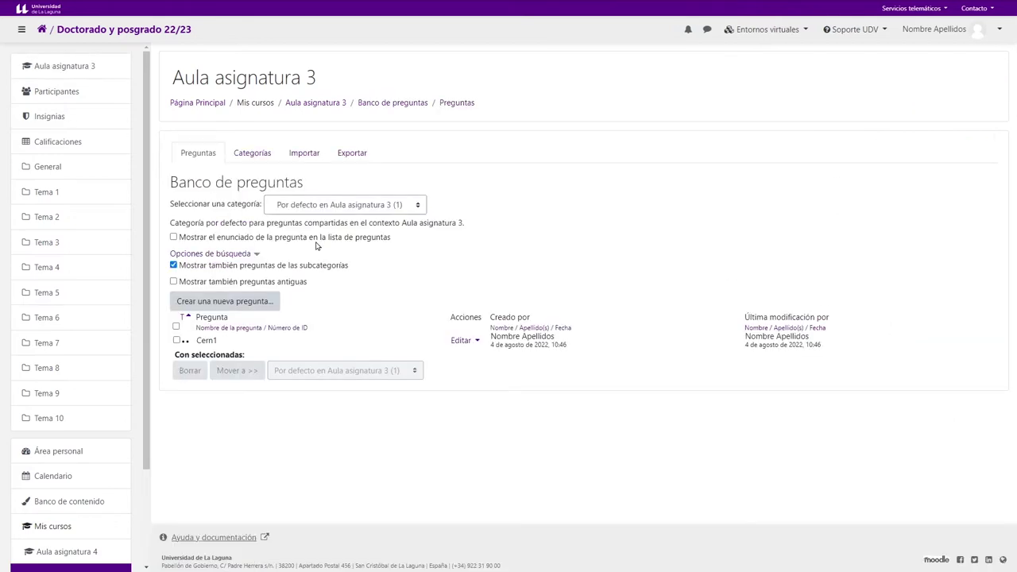
pyautogui.click(461, 340)
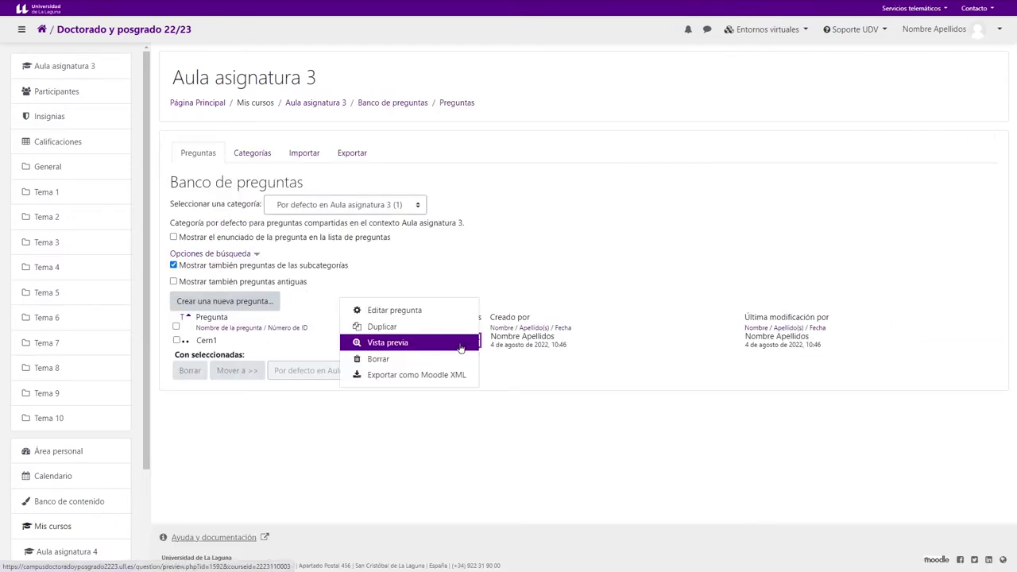
pyautogui.click(388, 343)
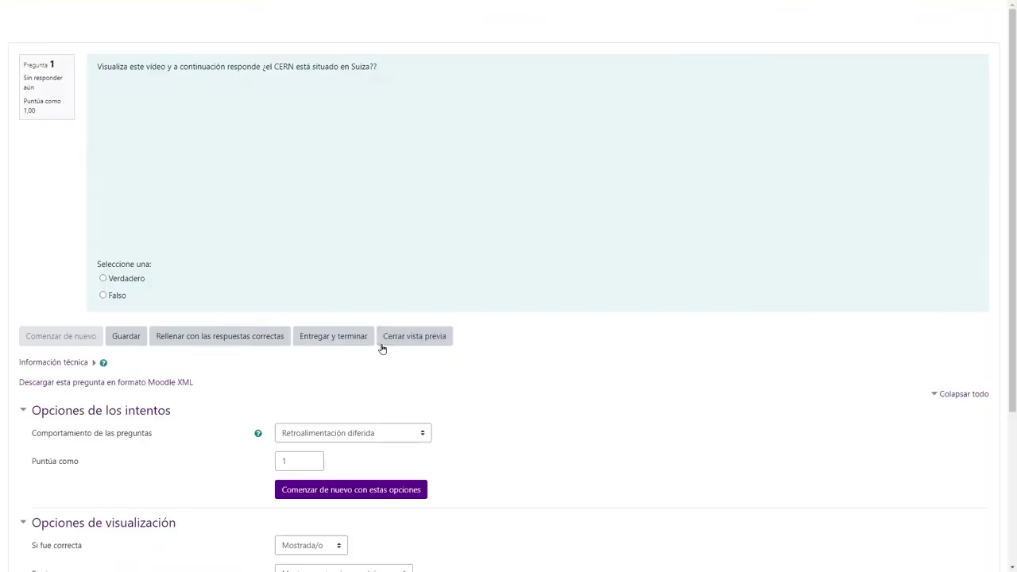
pyautogui.moveTo(97, 65); pyautogui.dragTo(416, 82)
pyautogui.click(417, 209)
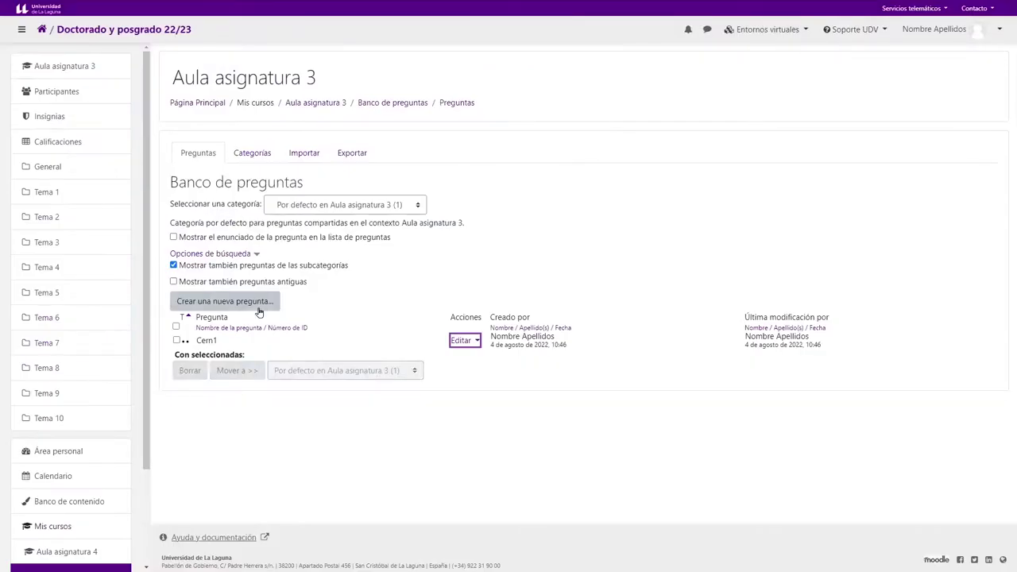
# Open a new Opción múltiple question form, examine its statement, feedback and answer editors, and return to the course without saving
pyautogui.click(256, 307)
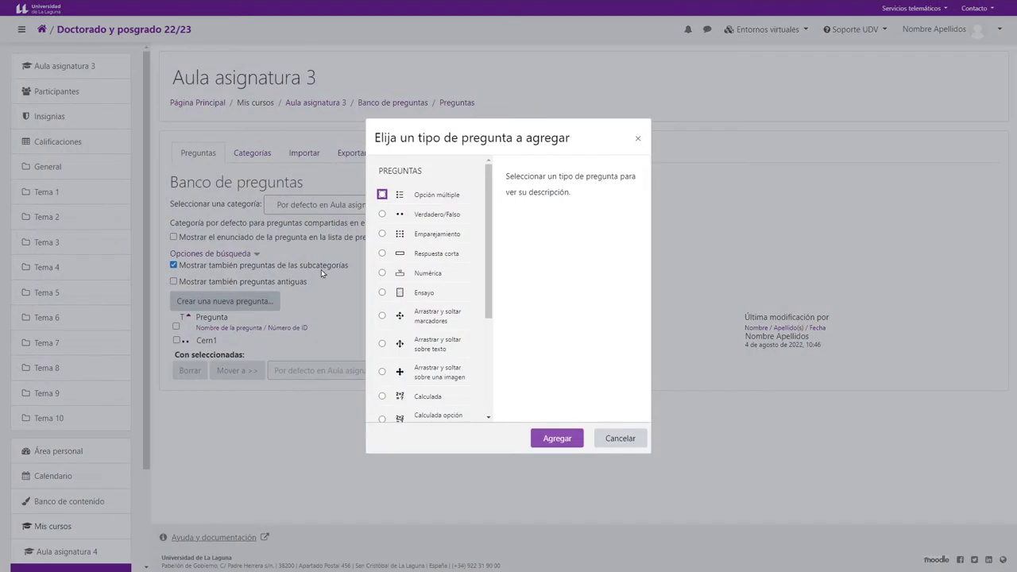
pyautogui.click(383, 195)
pyautogui.click(543, 436)
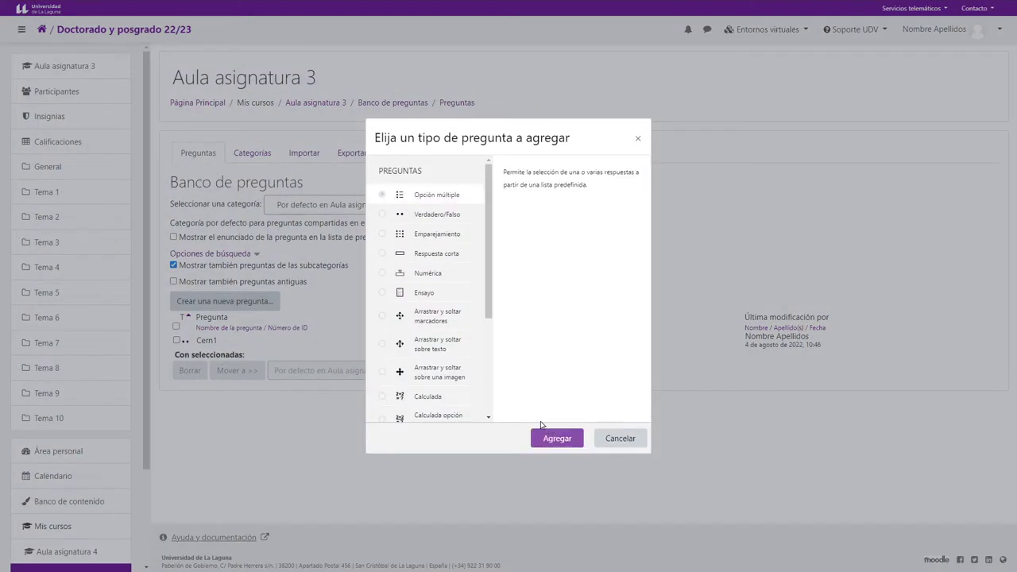
pyautogui.moveTo(177, 268); pyautogui.dragTo(328, 306)
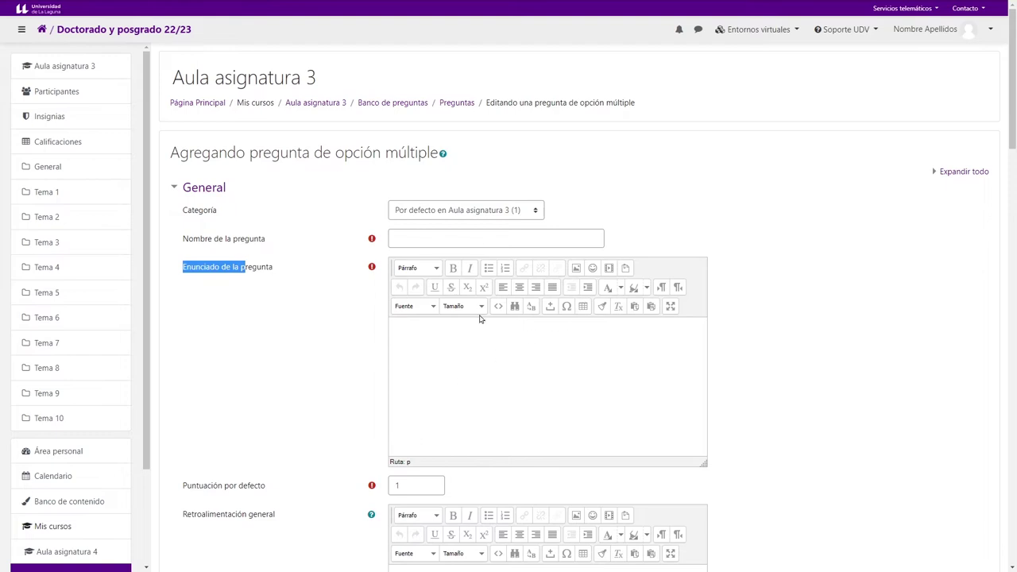
pyautogui.scroll(-2, 477, 359)
pyautogui.scroll(-6, 466, 359)
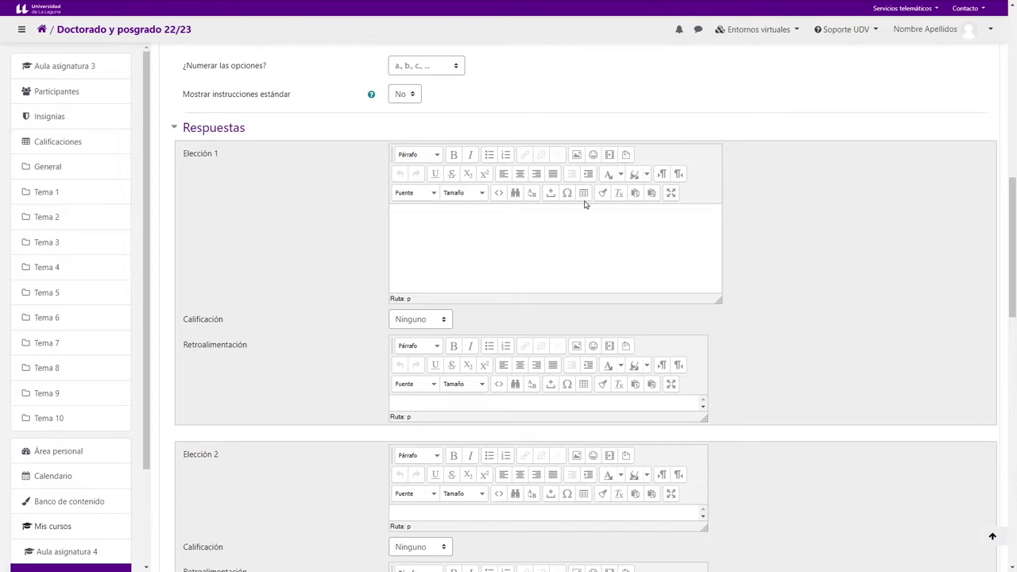
pyautogui.scroll(4, 474, 280)
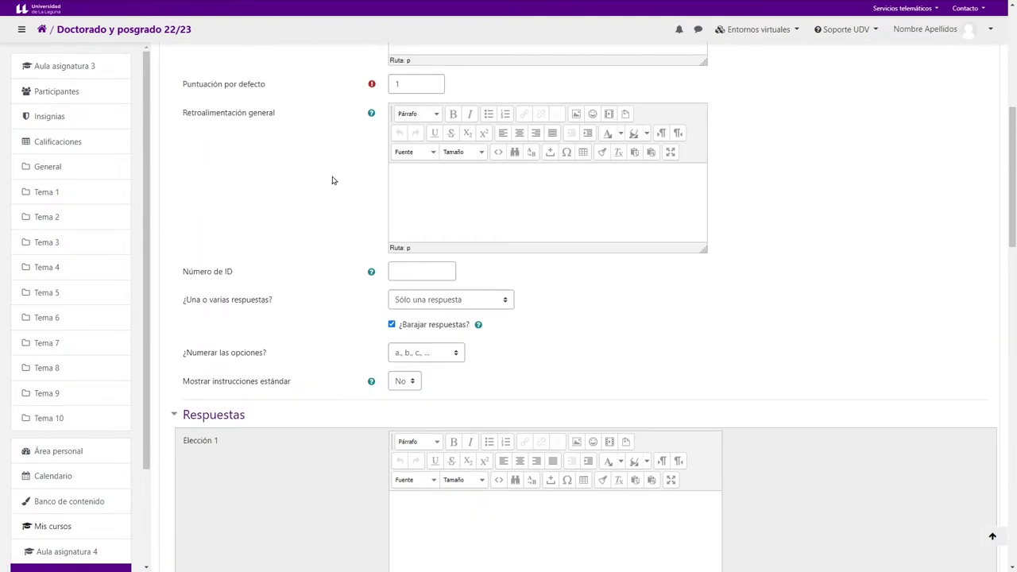
pyautogui.click(95, 72)
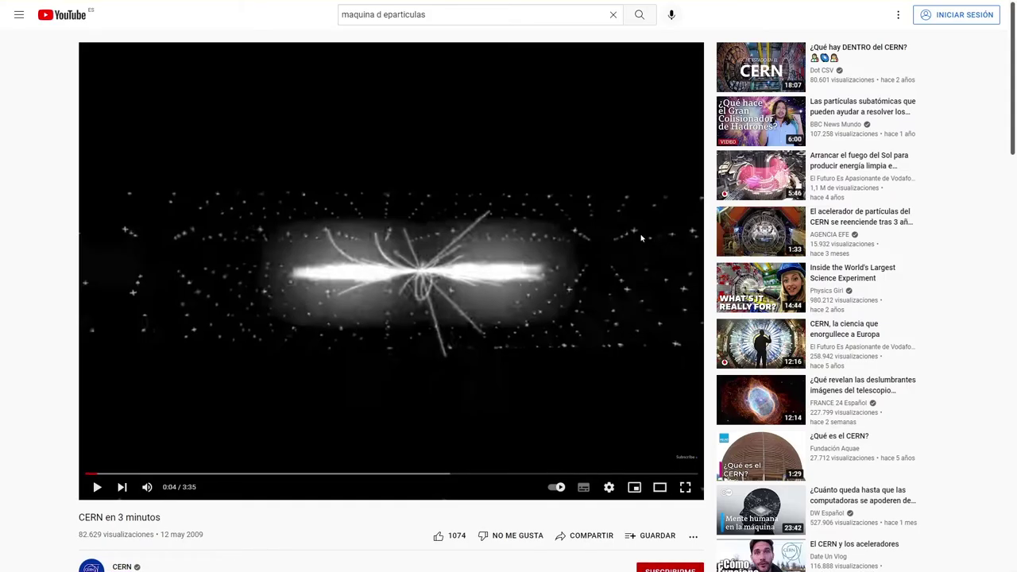
# On the YouTube page of CERN en 3 minutos, copy the video's iframe embed code from the sharing options
pyautogui.scroll(-5, 509, 239)
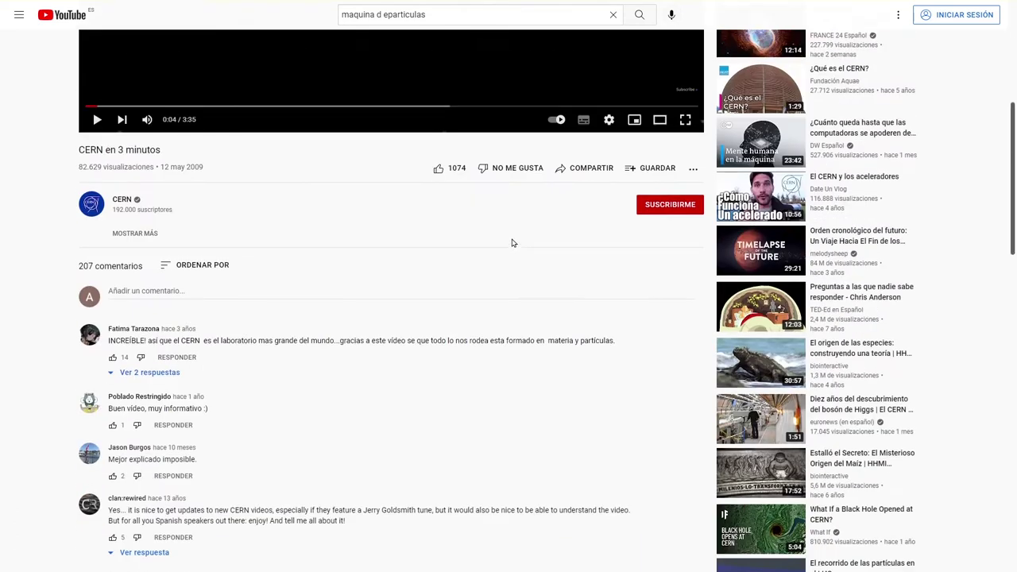
pyautogui.scroll(5, 512, 243)
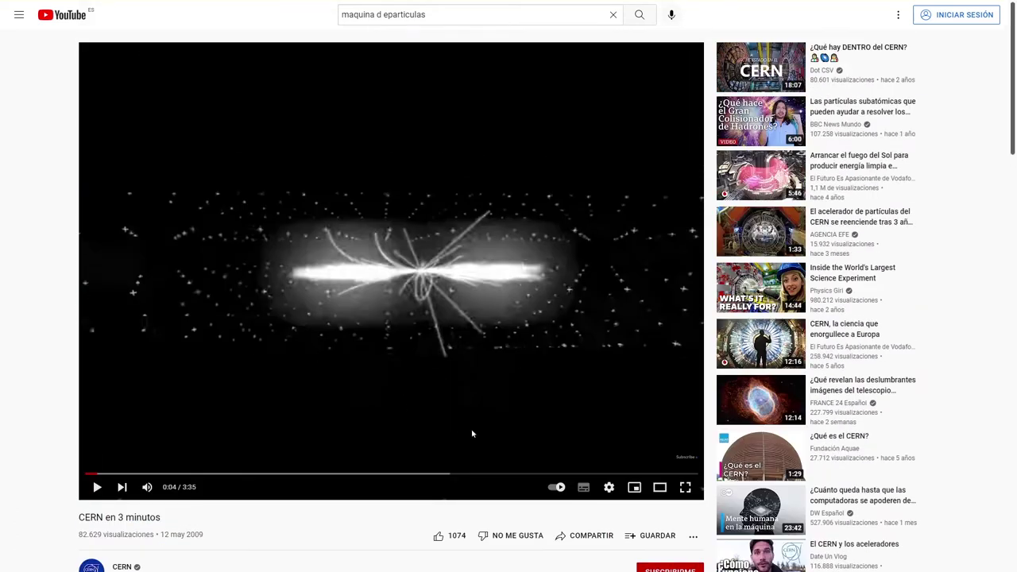
pyautogui.scroll(-1, 458, 435)
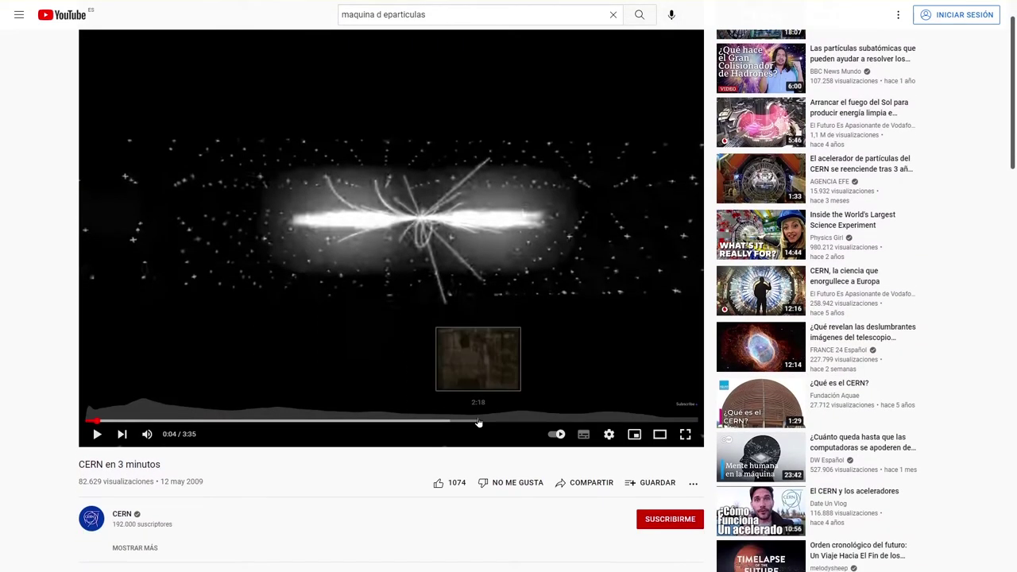
pyautogui.click(592, 483)
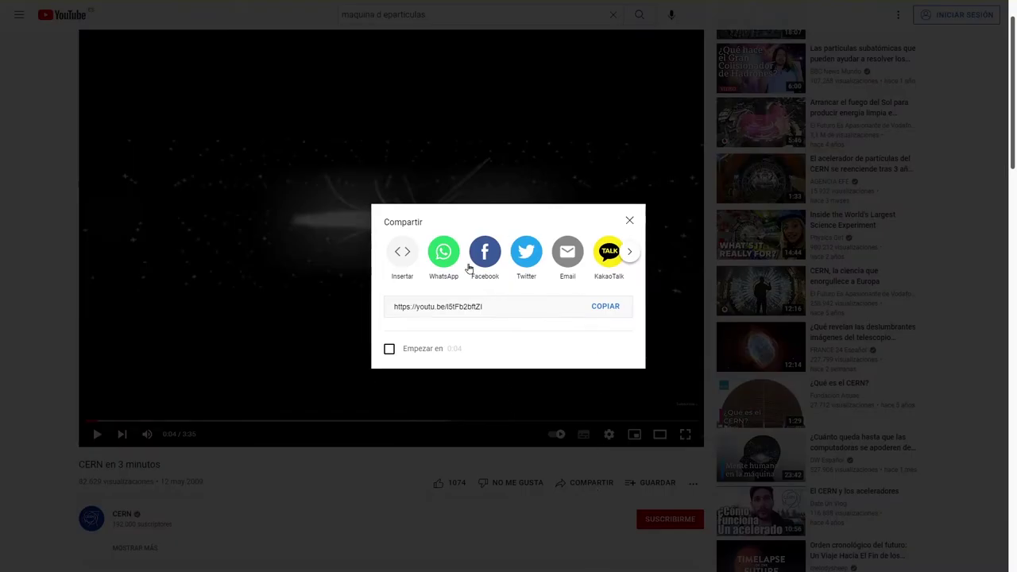
pyautogui.click(402, 252)
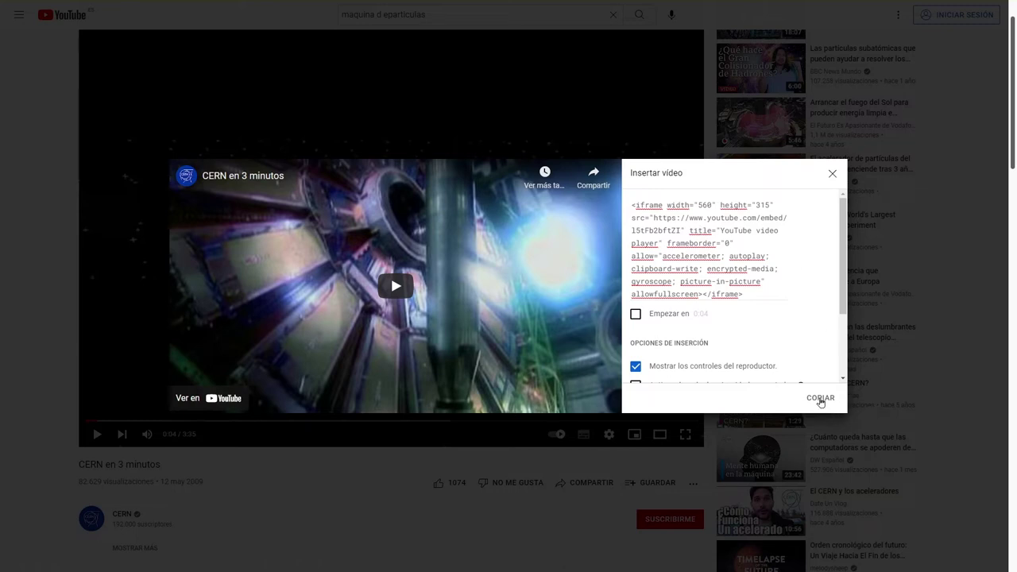
pyautogui.click(822, 403)
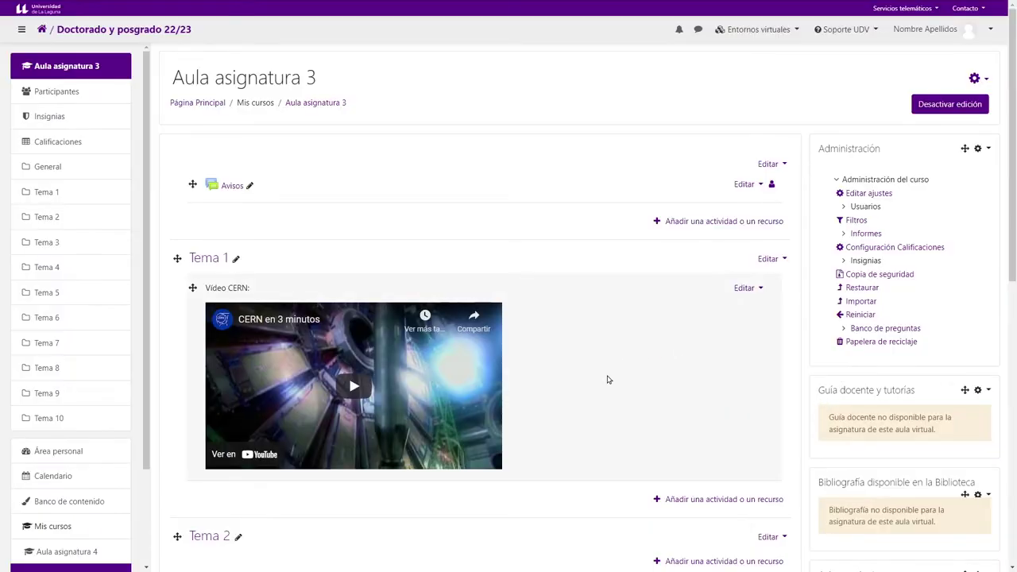
# In the Moodle course Aula asignatura 3, add a new Etiqueta resource to Tema 10
pyautogui.scroll(-7, 607, 380)
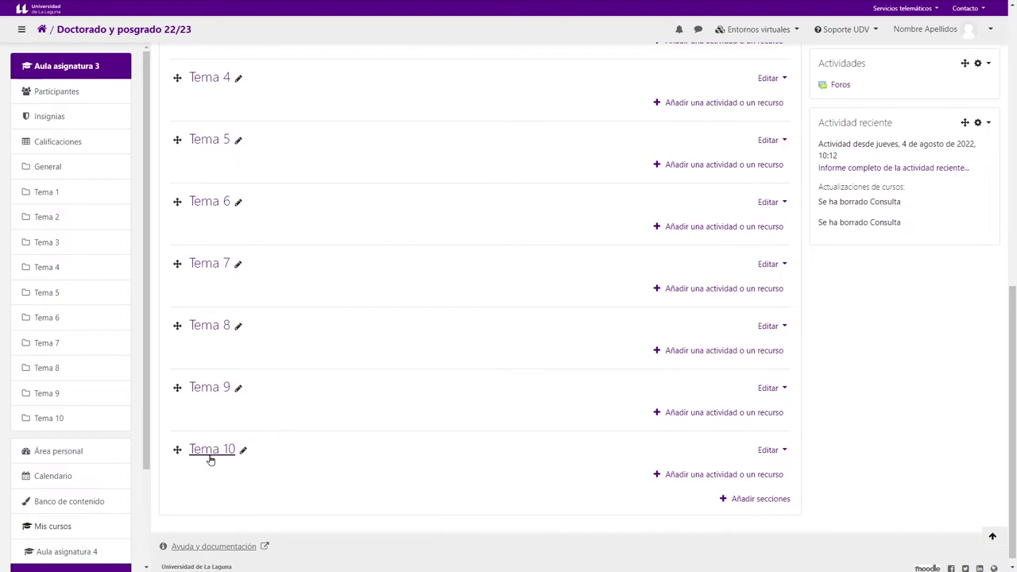
pyautogui.click(736, 474)
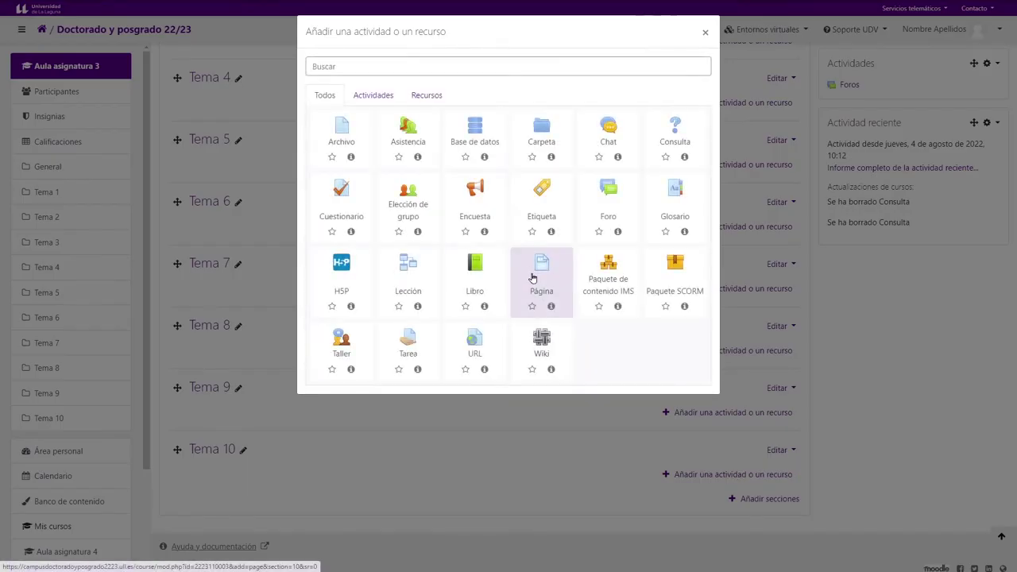
pyautogui.click(538, 204)
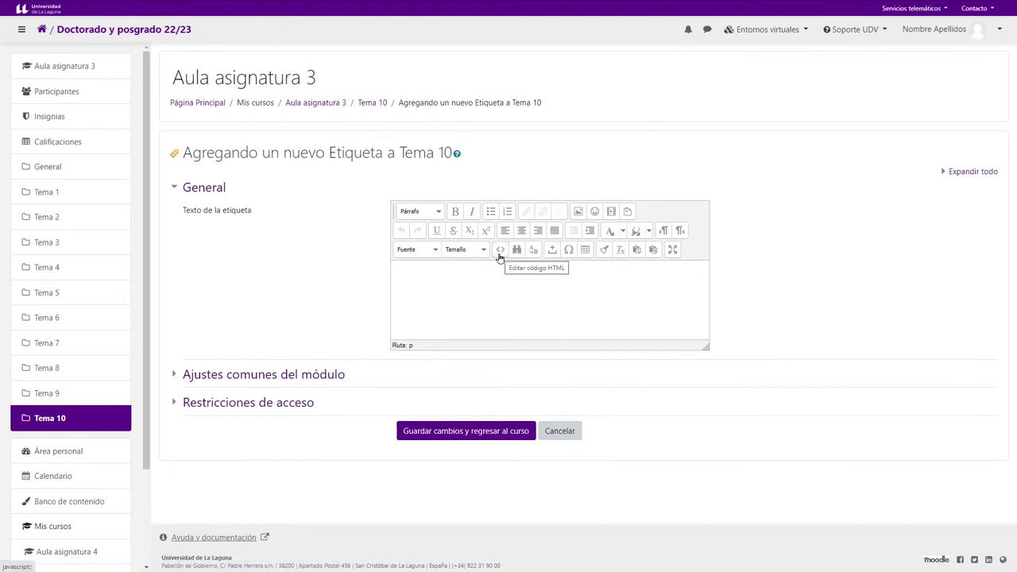
# Paste the copied YouTube embed code into the label's HTML source, update it, and save the label to the course
pyautogui.click(498, 252)
pyautogui.rightClick(377, 200)
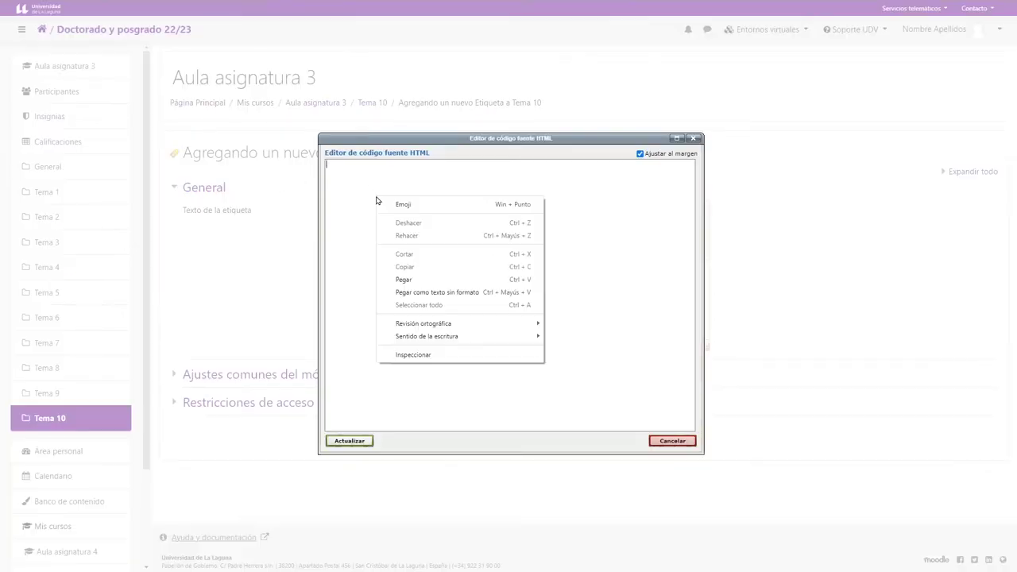
pyautogui.click(414, 279)
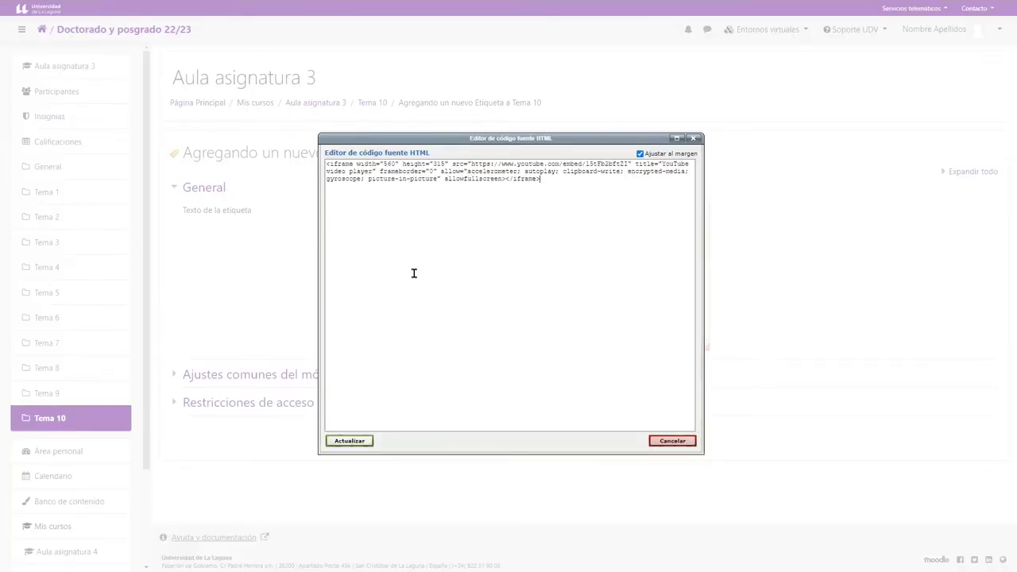
pyautogui.click(350, 441)
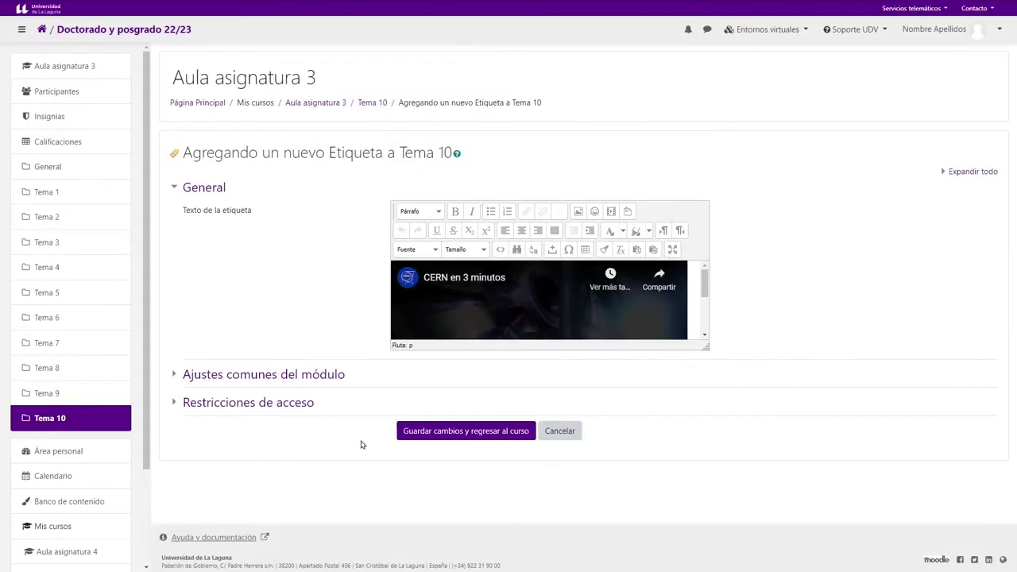
pyautogui.click(451, 433)
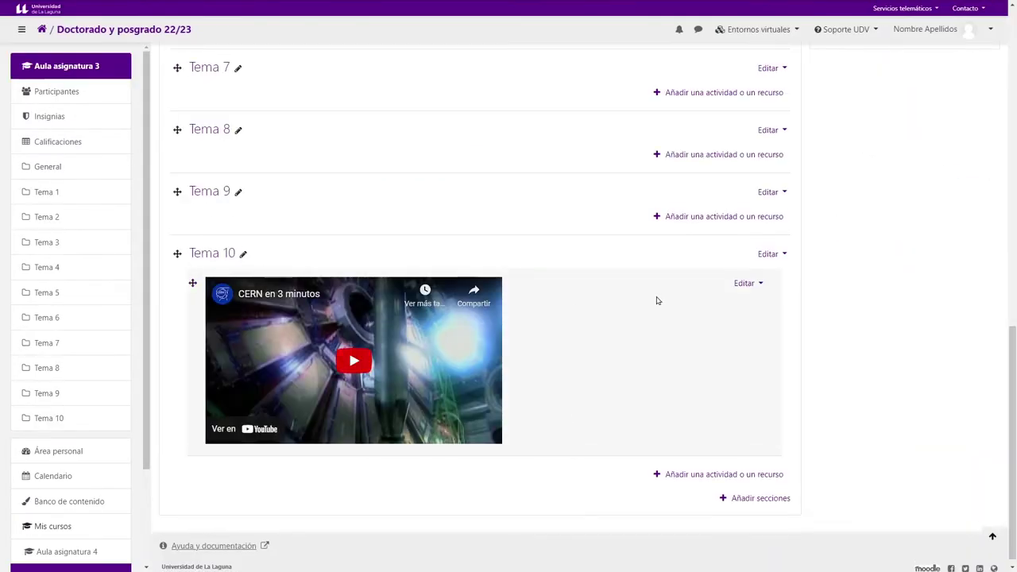
# Edit the Tema 10 label's HTML source to set the iframe width to 660 and height to 415, and save the label
pyautogui.click(751, 286)
pyautogui.click(712, 303)
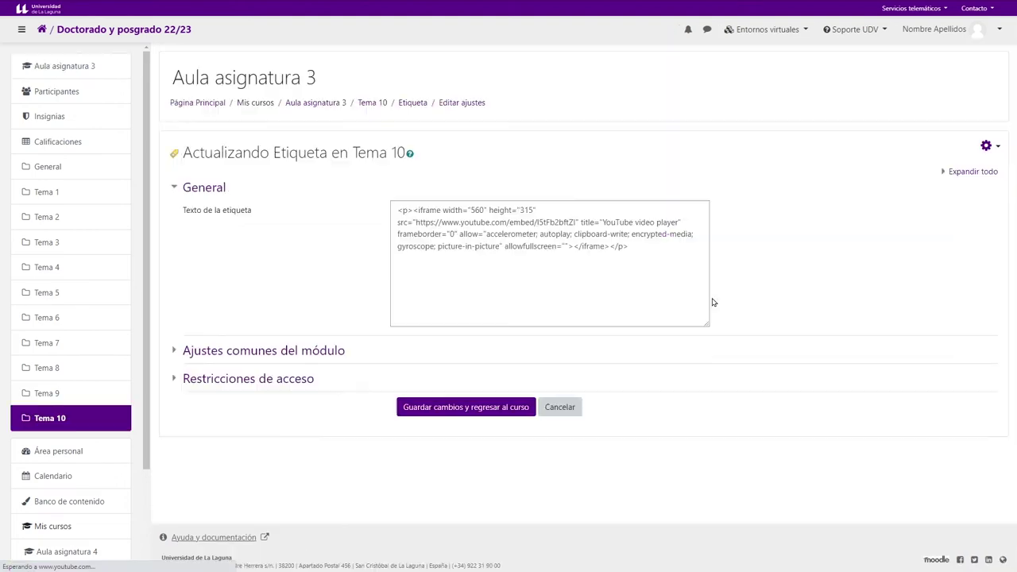
pyautogui.click(504, 251)
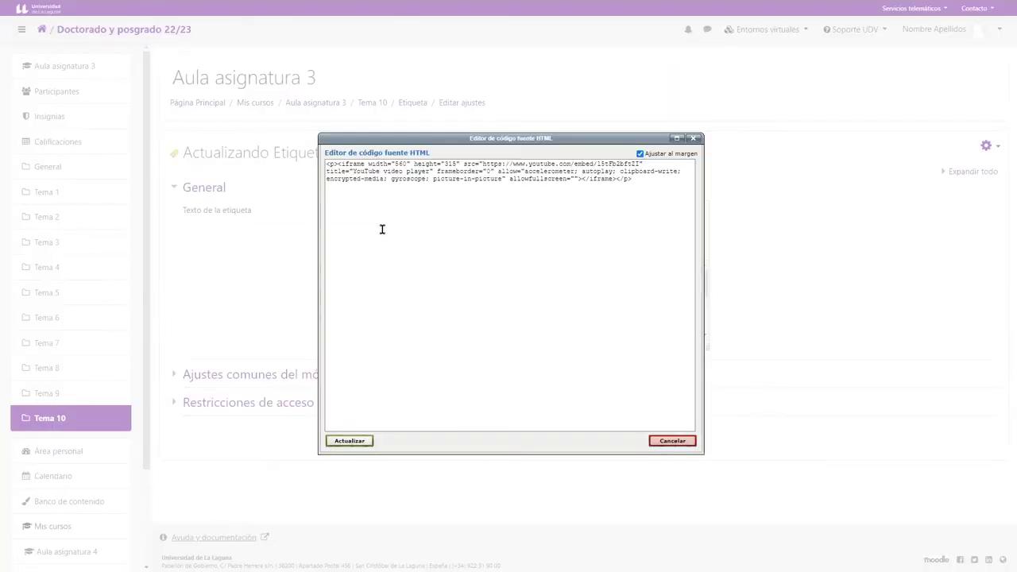
pyautogui.moveTo(368, 164); pyautogui.dragTo(453, 165)
pyautogui.click(392, 167)
pyautogui.write('6')
pyautogui.press('BackSpace')
pyautogui.write('4')
pyautogui.click(350, 441)
pyautogui.click(447, 433)
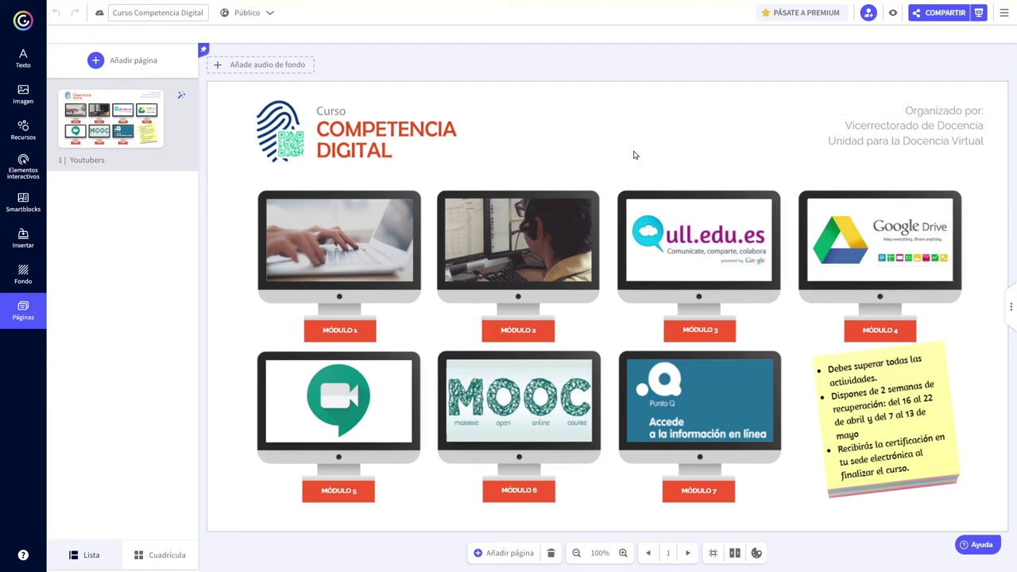
# In Genially, copy the IFRAME embed code of the Curso Competencia Digital presentation from its sharing options
pyautogui.click(932, 16)
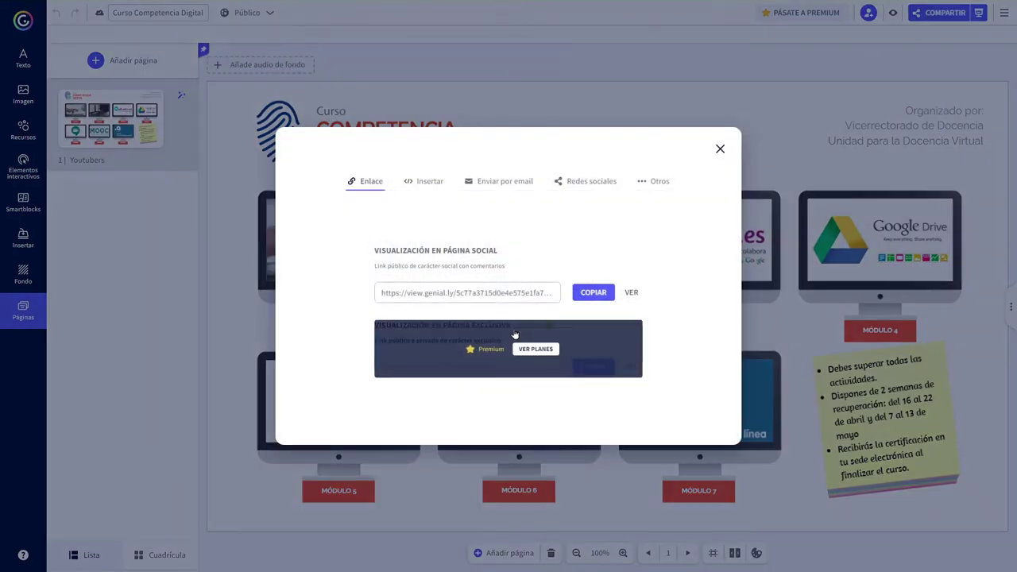
pyautogui.click(424, 185)
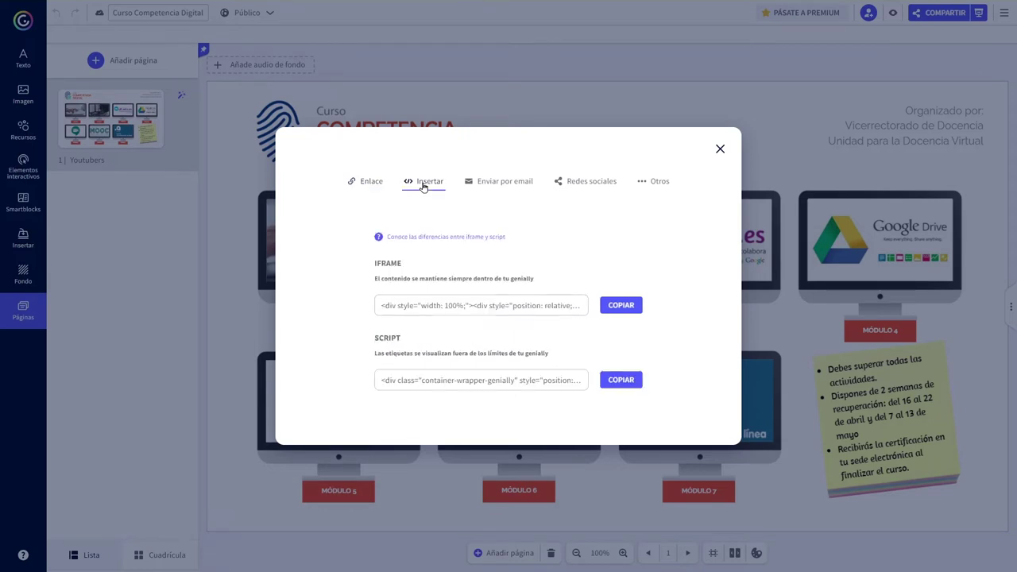
pyautogui.moveTo(374, 268); pyautogui.dragTo(411, 280)
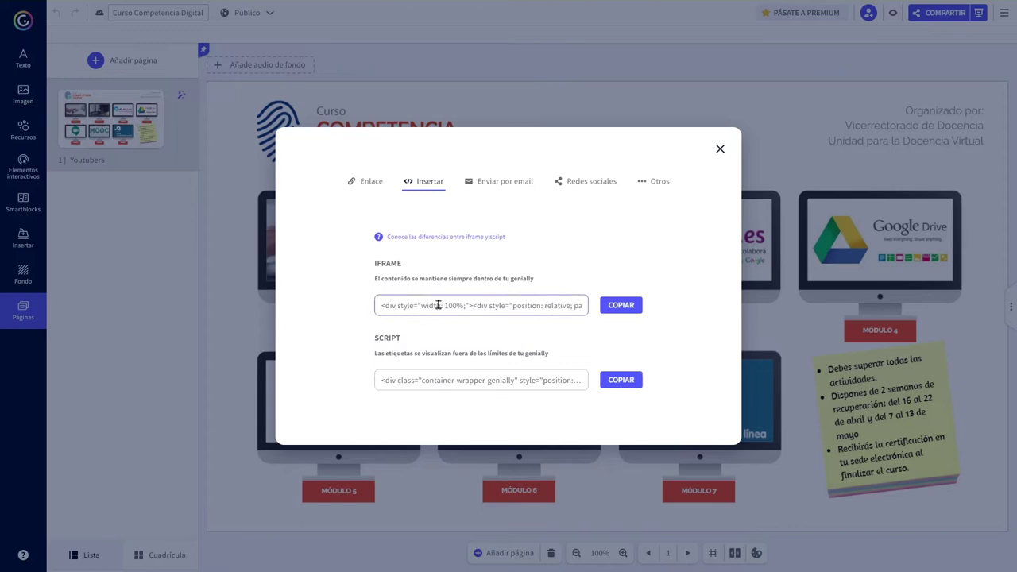
pyautogui.click(623, 306)
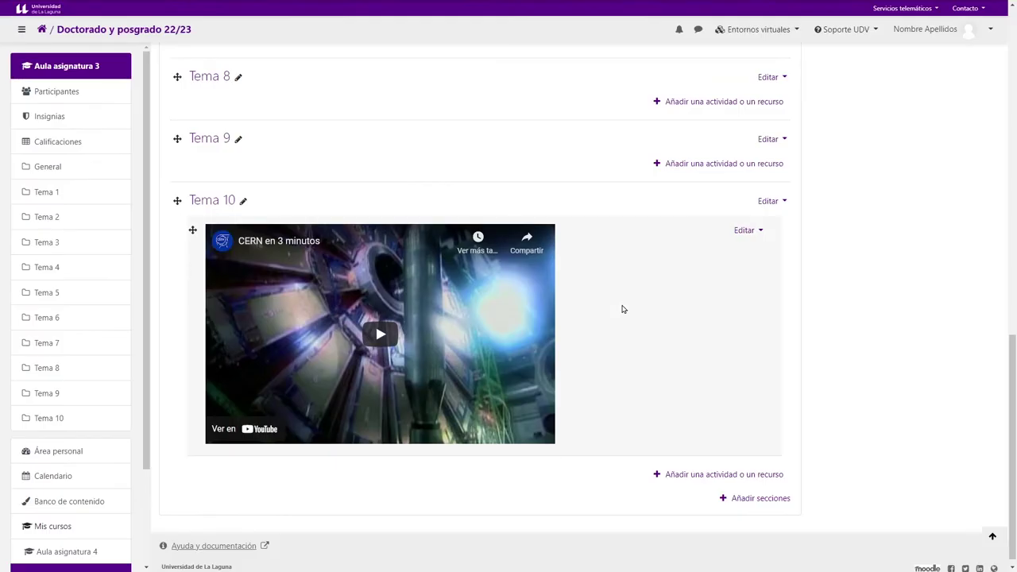
# In the Moodle course Aula asignatura 3, add a new Página resource to Tema 5 and name it Presentación
pyautogui.scroll(3, 654, 298)
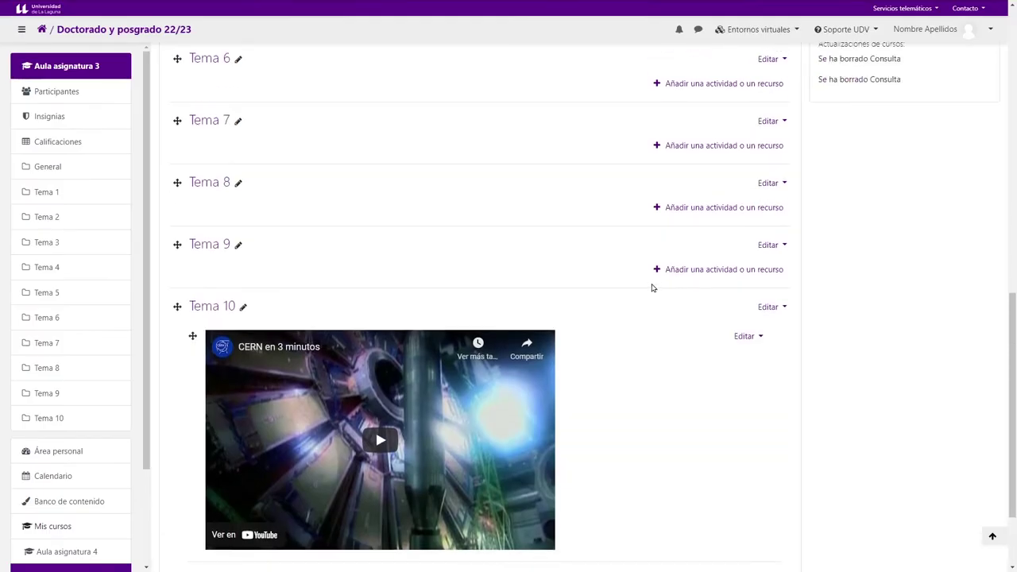
pyautogui.scroll(3, 549, 341)
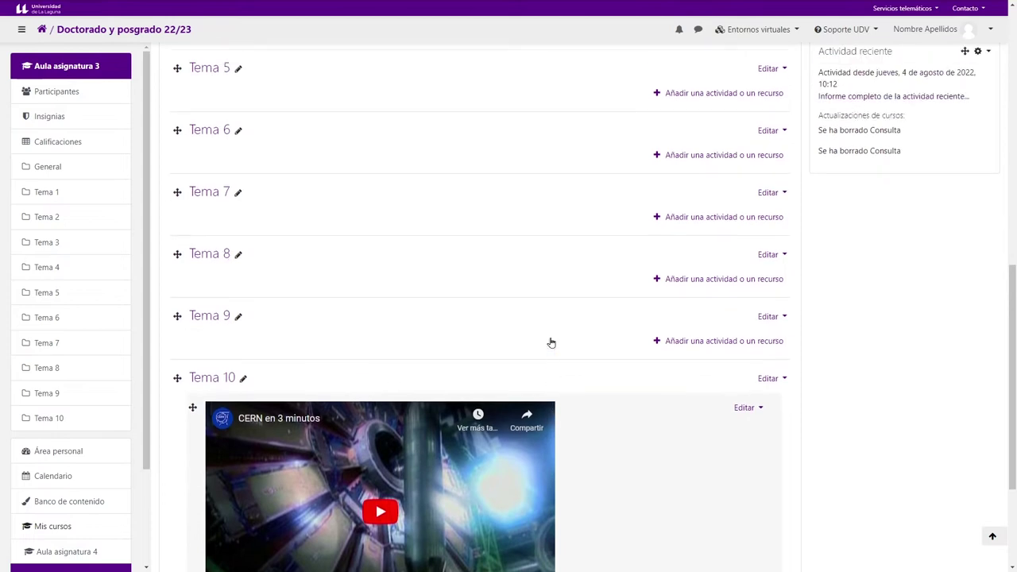
pyautogui.scroll(2, 664, 262)
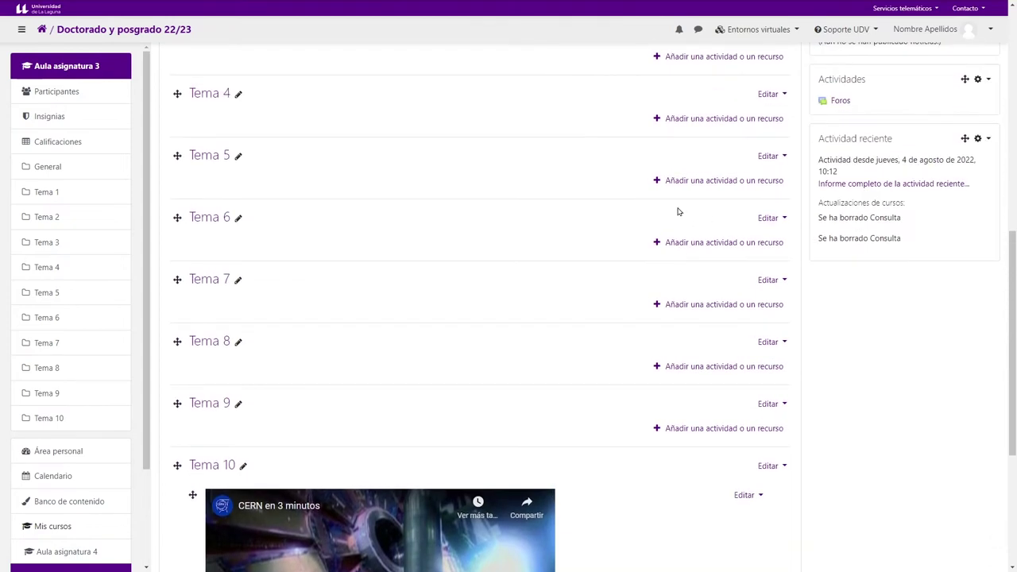
pyautogui.click(698, 182)
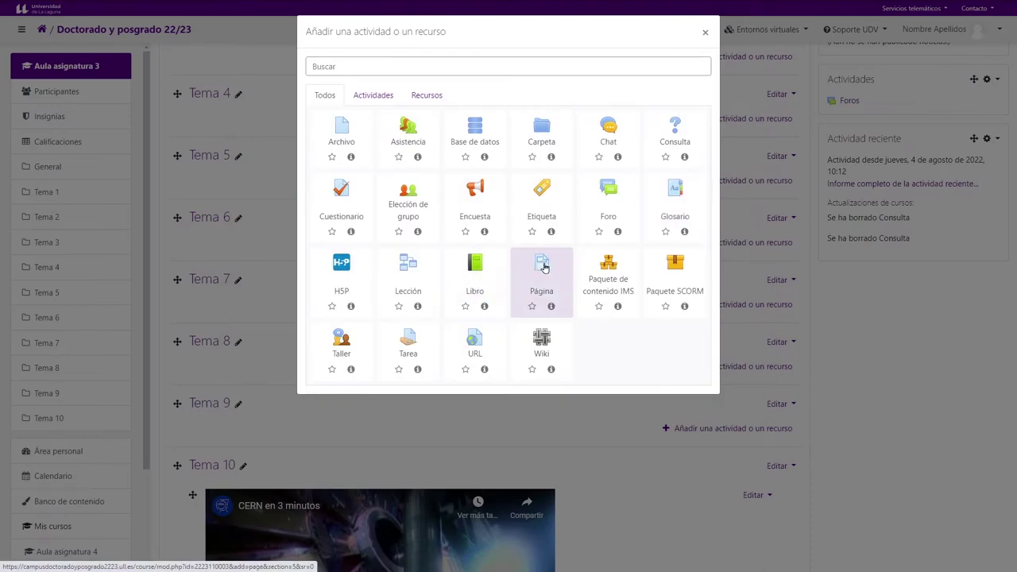
pyautogui.click(544, 269)
pyautogui.click(457, 210)
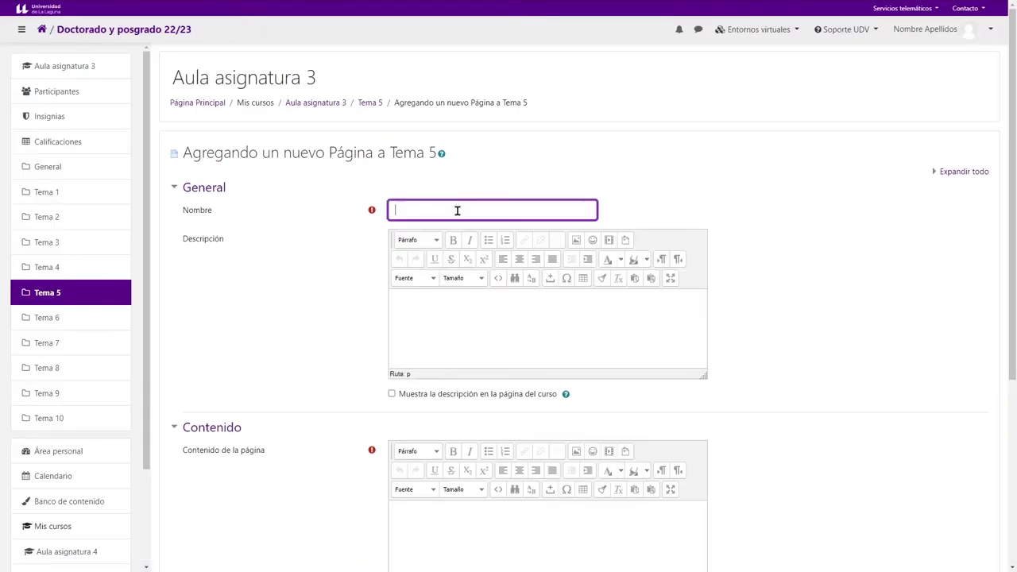
pyautogui.write('P')
# Enter "Presentación." as the page content and add the copied Genially embed code below it in the HTML source
pyautogui.scroll(-2, 453, 457)
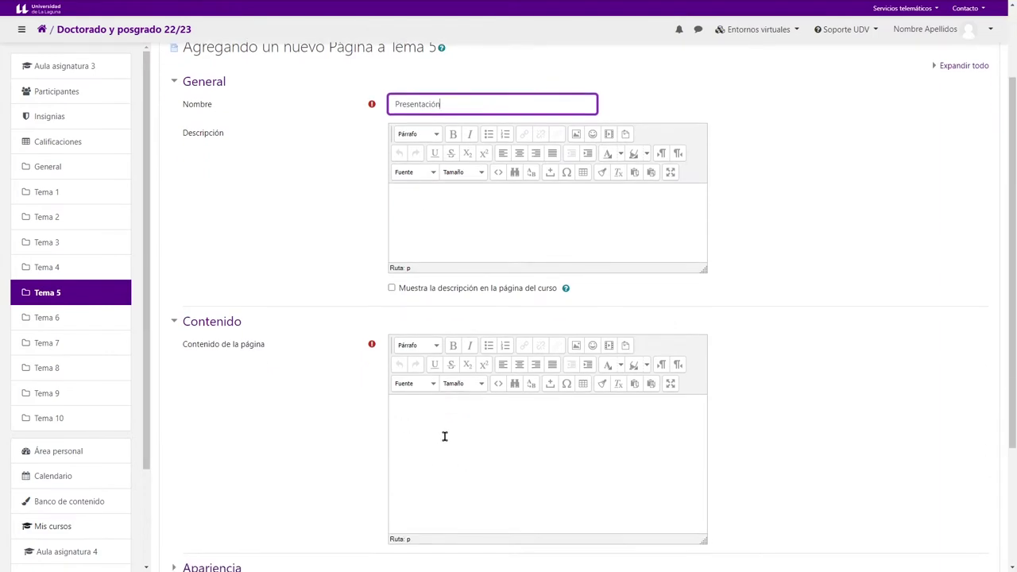
pyautogui.scroll(-2, 444, 436)
pyautogui.click(440, 400)
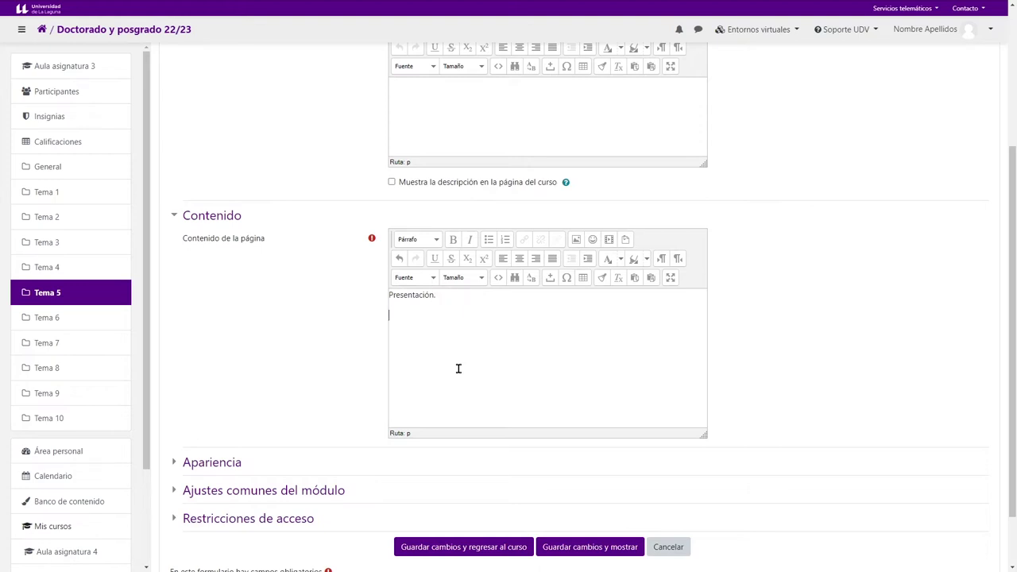
pyautogui.click(498, 278)
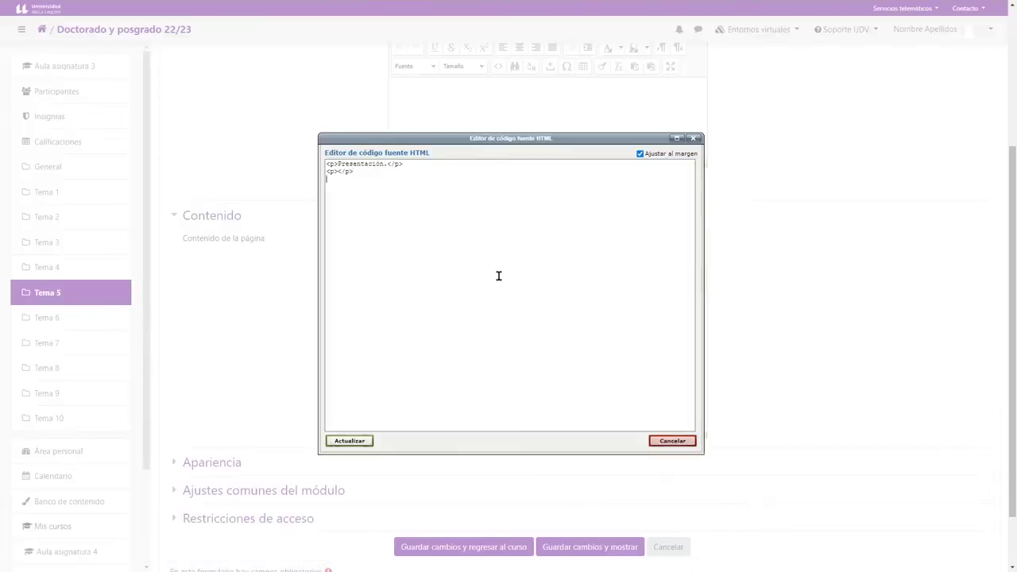
pyautogui.write('<div style="width: 100%;"><div style="position: relative; padding-bottom: 56.25%; padding-top: 0; height: 0;"><iframe frameborder="0" width="1200" height="675" style="position: absolute; top: 0; left: 0; width: 100%; height: 100%;" src="https://view.genial.ly/5c77a3715d0e4e575e1fa770" type="text/html" allowscriptaccess="always" allowfullscreen="true" scrolling="yes" allownetworking="all"></iframe> </div> </div>')
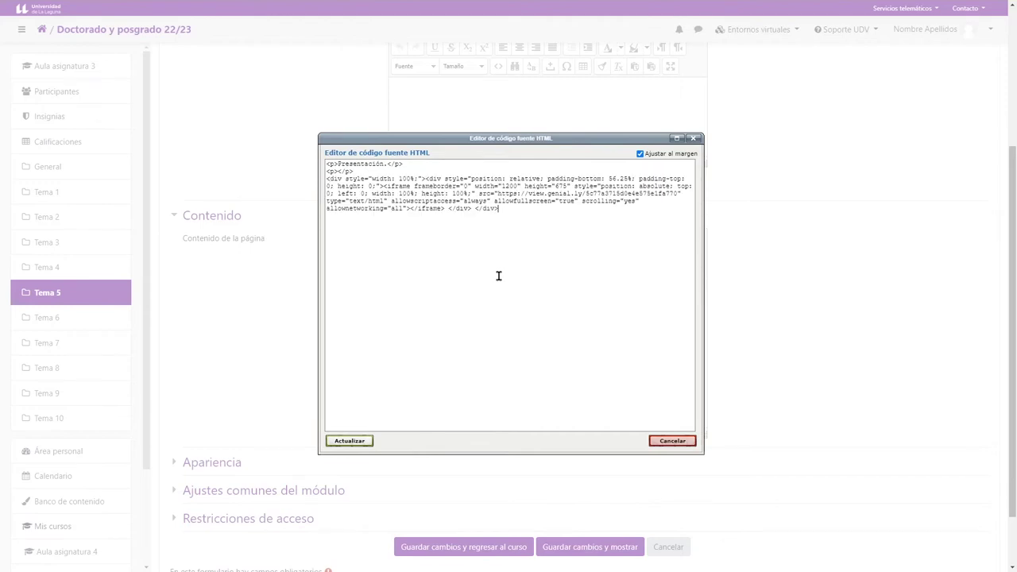
pyautogui.click(352, 442)
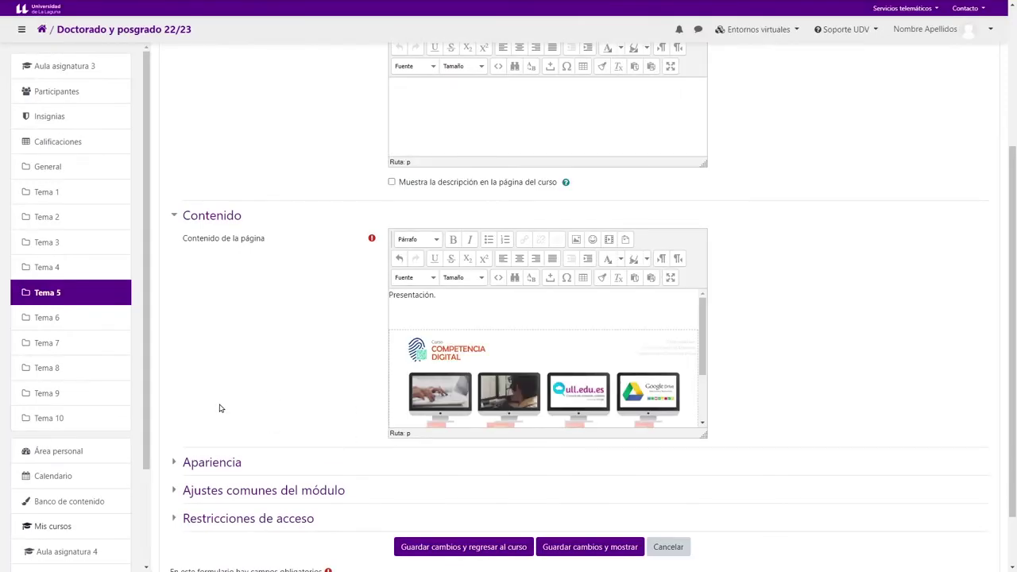
# Set the page's Mostrar appearance option to Abrir and save the page, returning to the course
pyautogui.scroll(2, 220, 408)
pyautogui.scroll(-3, 225, 411)
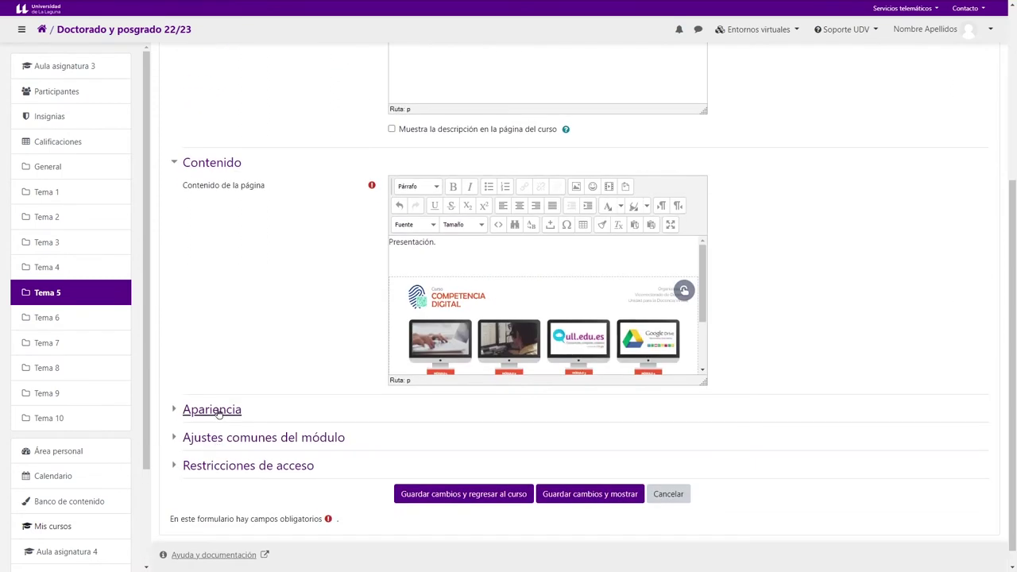
pyautogui.click(214, 410)
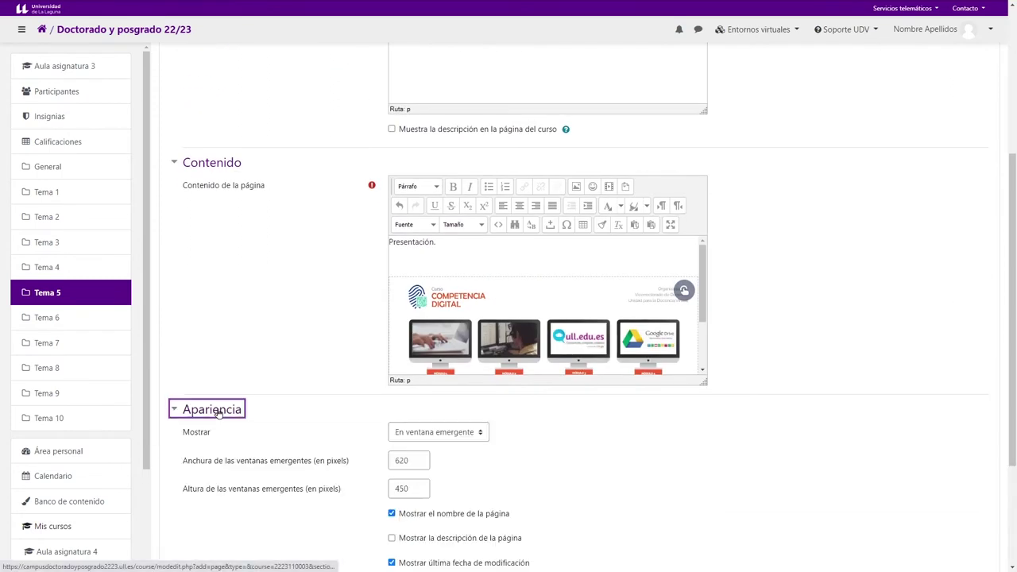
pyautogui.click(425, 432)
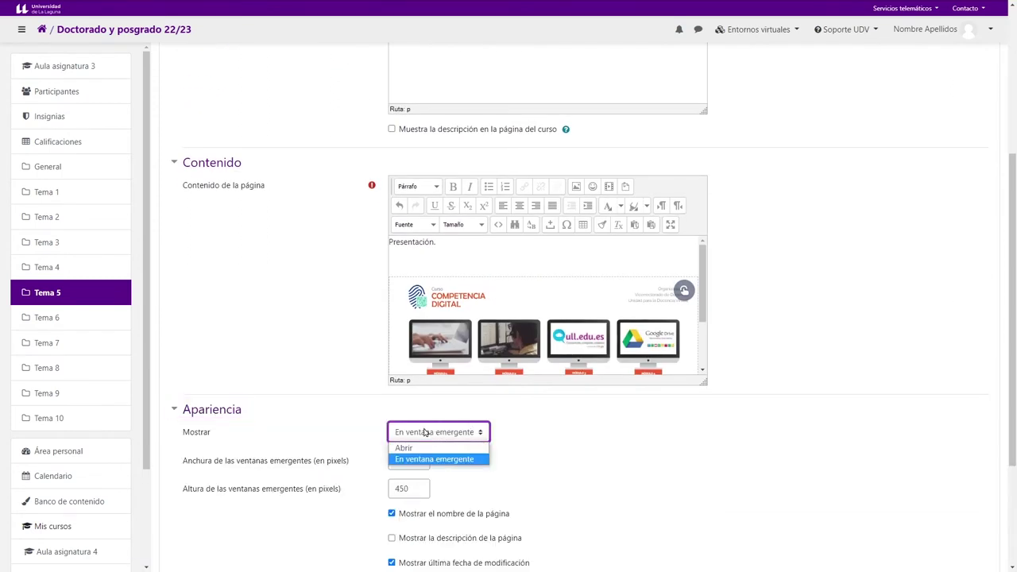
pyautogui.click(420, 449)
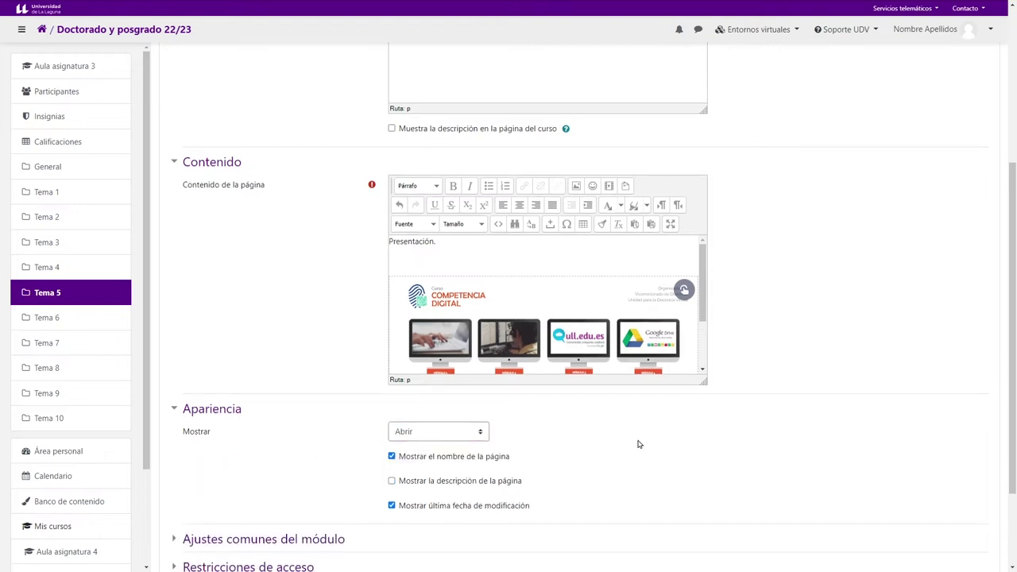
pyautogui.scroll(-2, 636, 443)
pyautogui.click(486, 477)
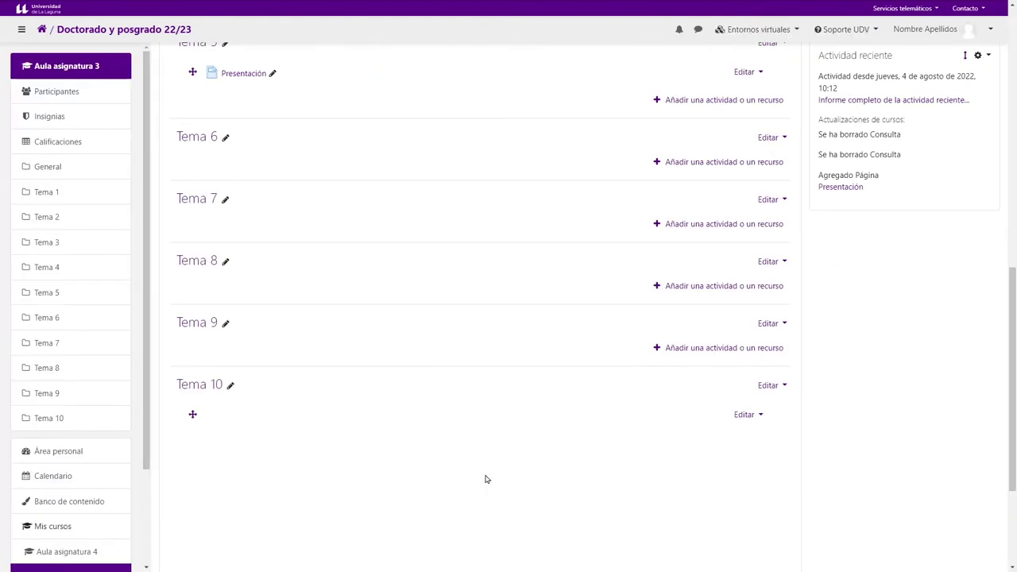
# Open the Presentación page in Tema 5, examine the embedded Genially content, and go back to the Aula asignatura 3 course page
pyautogui.scroll(2, 517, 349)
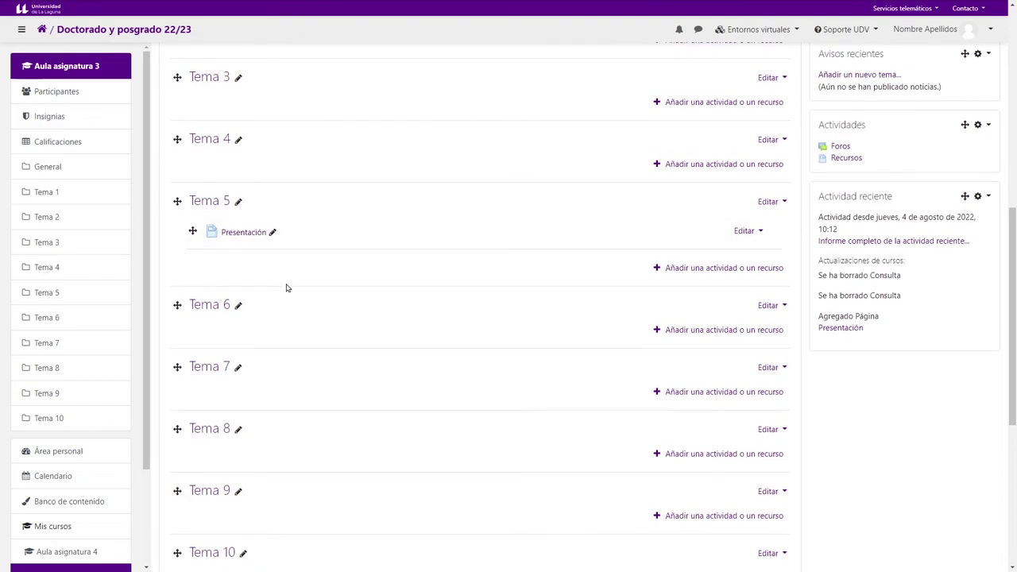
pyautogui.click(244, 233)
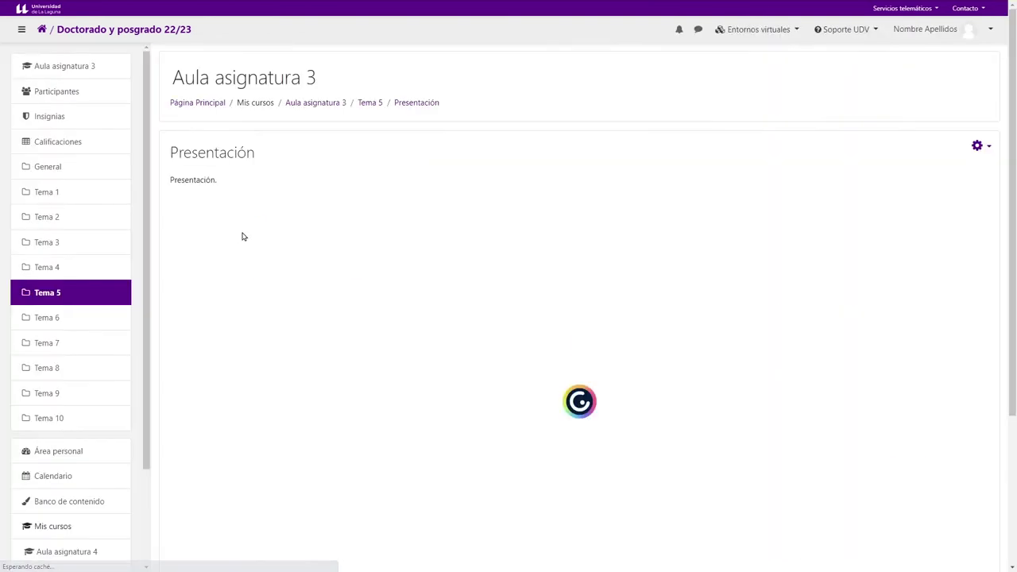
pyautogui.scroll(-4, 750, 299)
pyautogui.scroll(2, 730, 306)
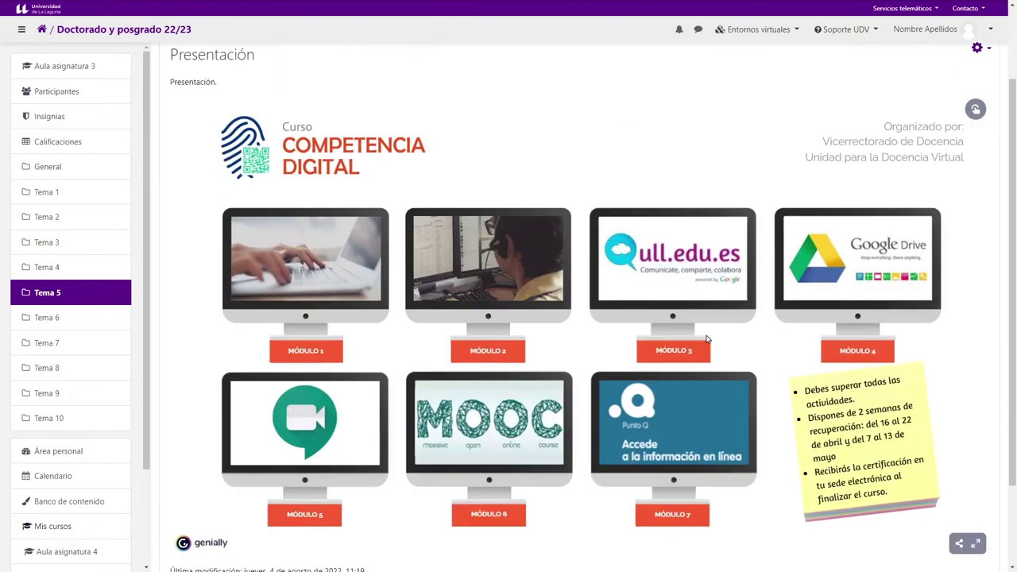
pyautogui.moveTo(805, 463)
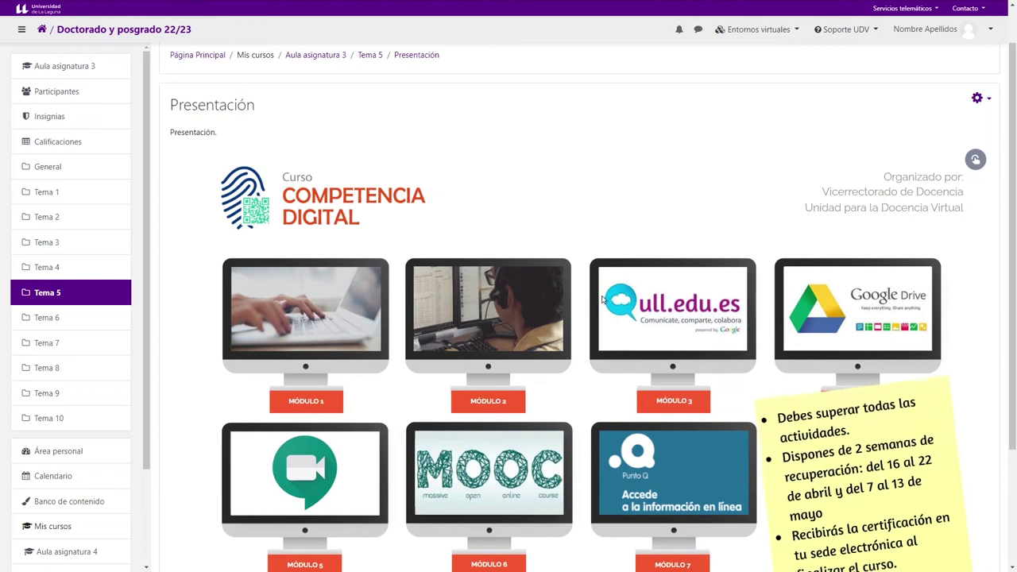
pyautogui.scroll(-2, 569, 362)
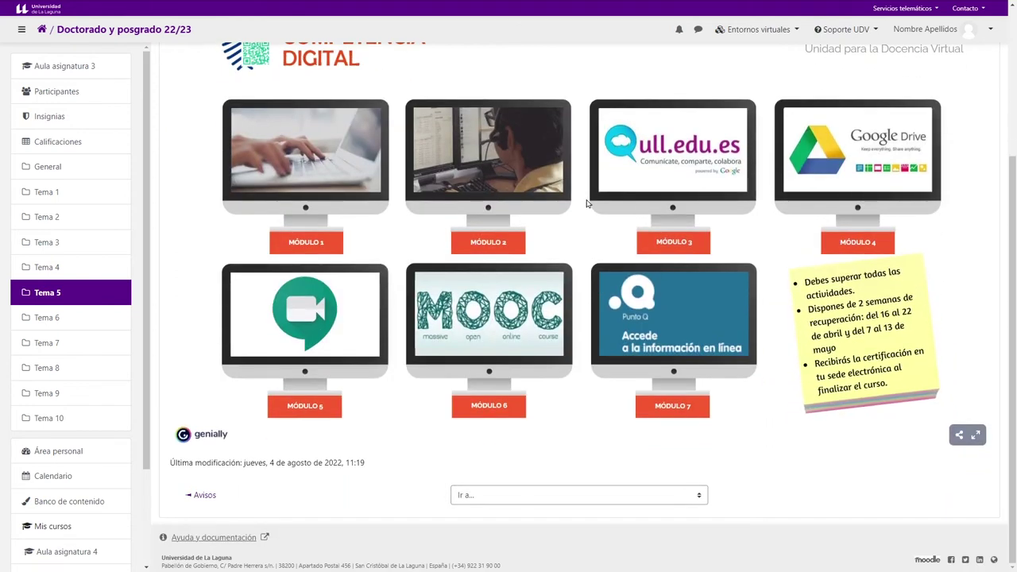
pyautogui.scroll(3, 511, 357)
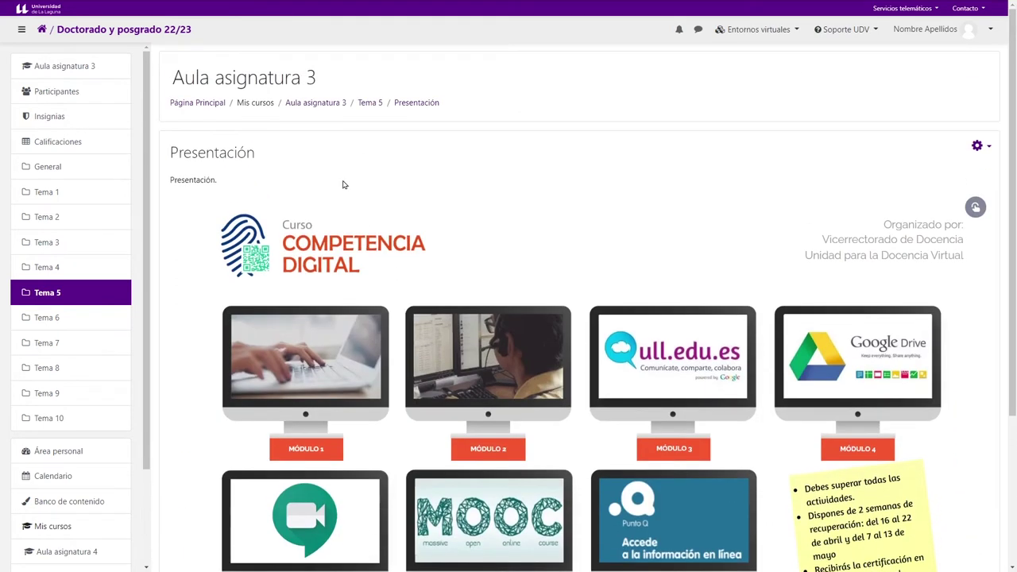
pyautogui.click(315, 104)
pyautogui.scroll(-10, 705, 363)
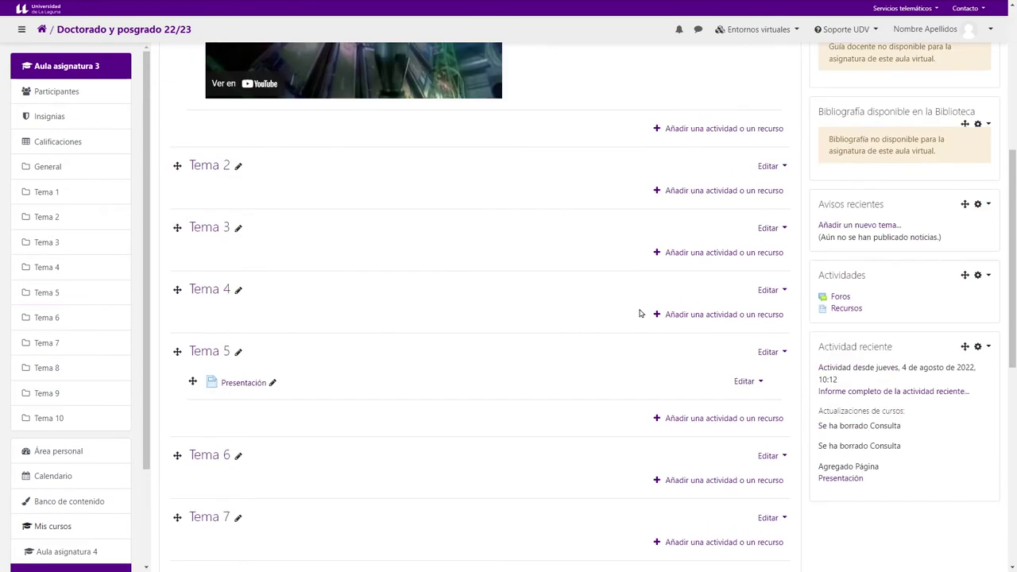
pyautogui.scroll(4, 616, 321)
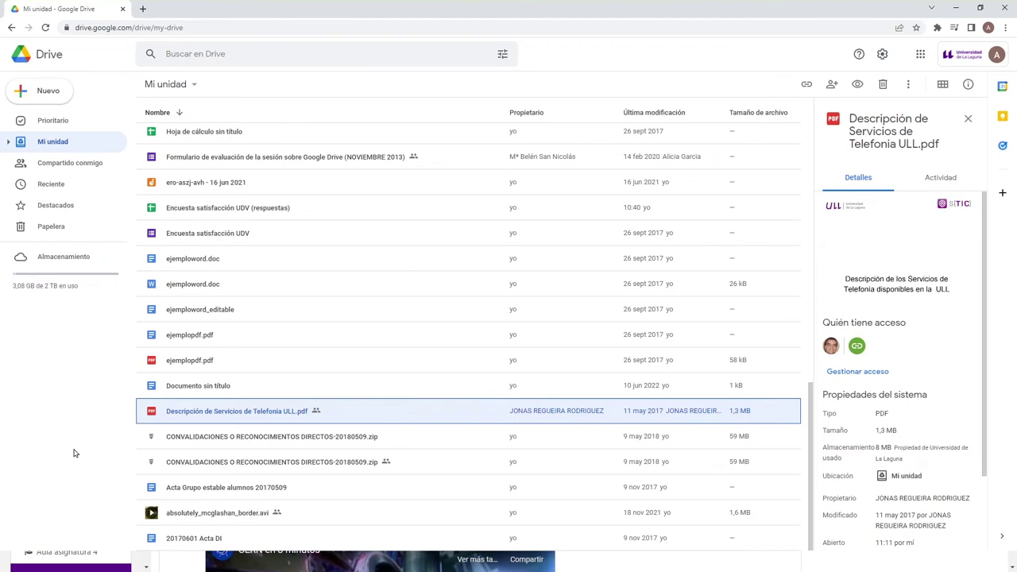
# Open the sharing settings of absolutely_mcglashan_border.avi in Google Drive and review the Acceso general options
pyautogui.click(248, 518)
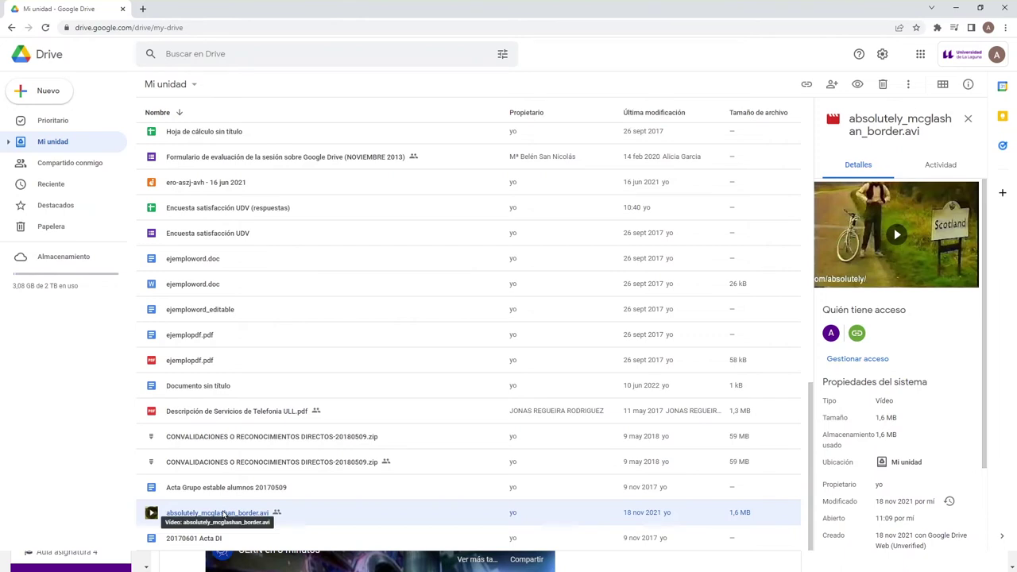
pyautogui.rightClick(225, 515)
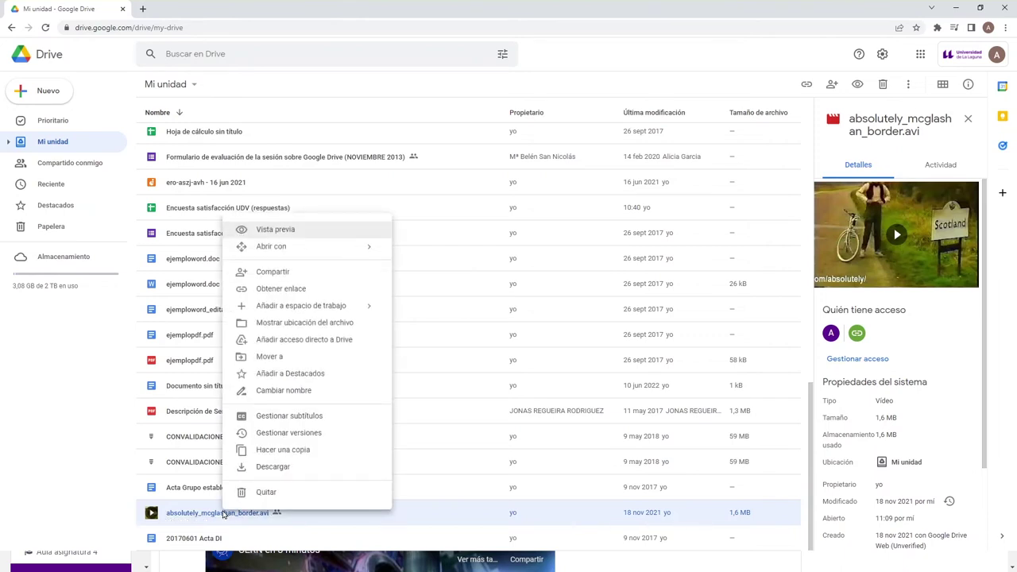
pyautogui.click(324, 271)
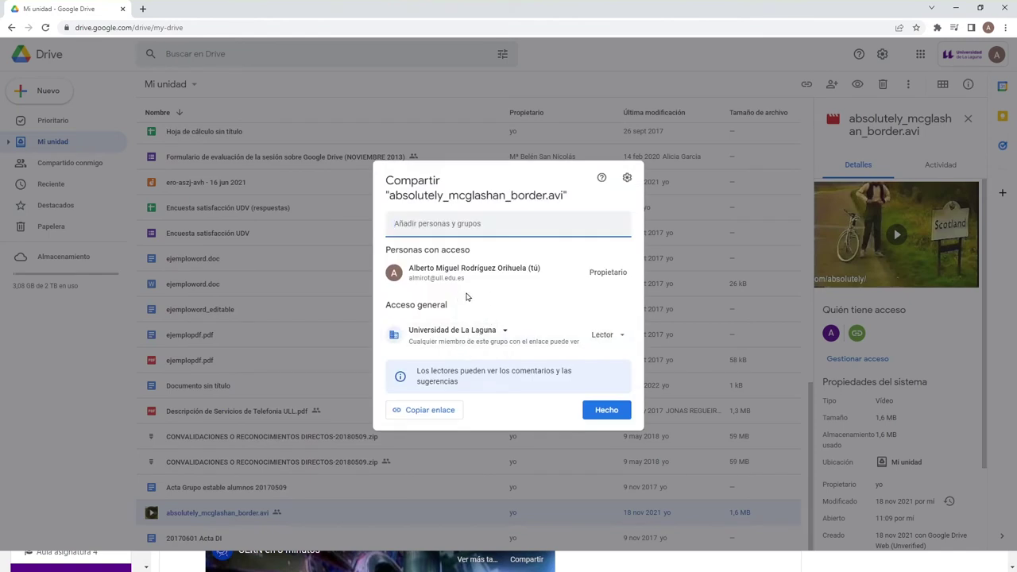
pyautogui.click(493, 335)
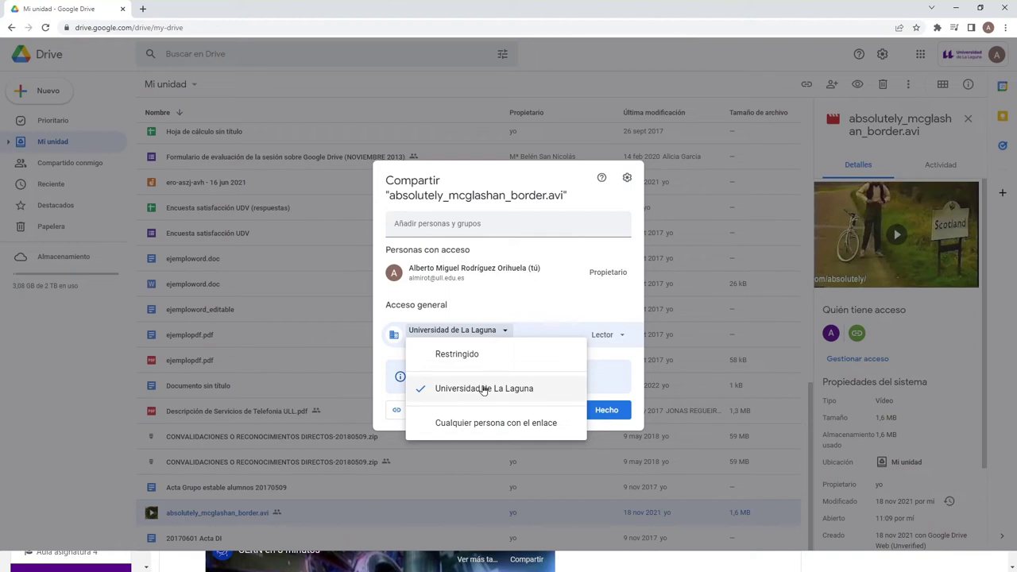
pyautogui.click(522, 313)
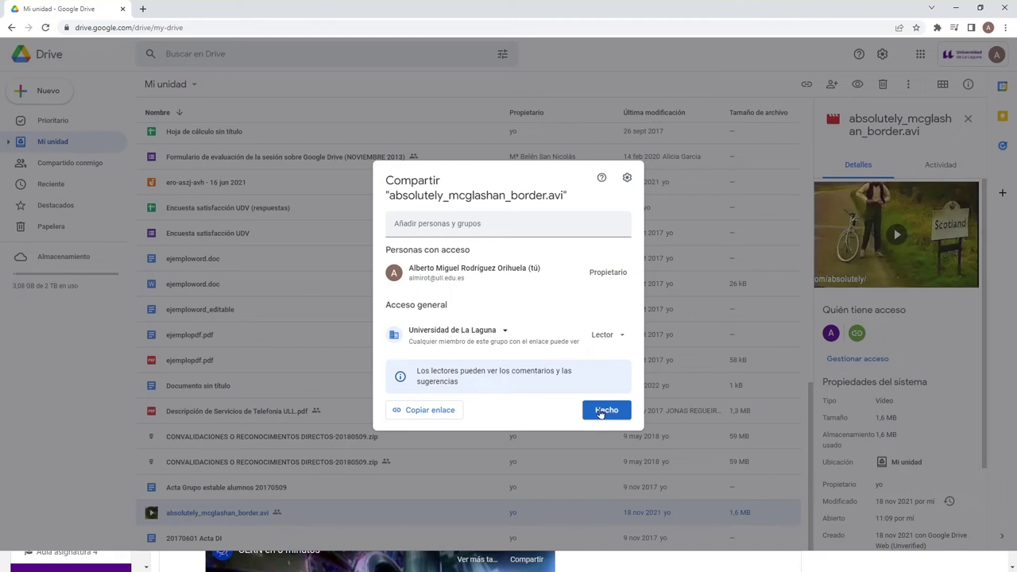
# Set the video's Acceso general to Restringido
pyautogui.click(488, 333)
pyautogui.click(483, 356)
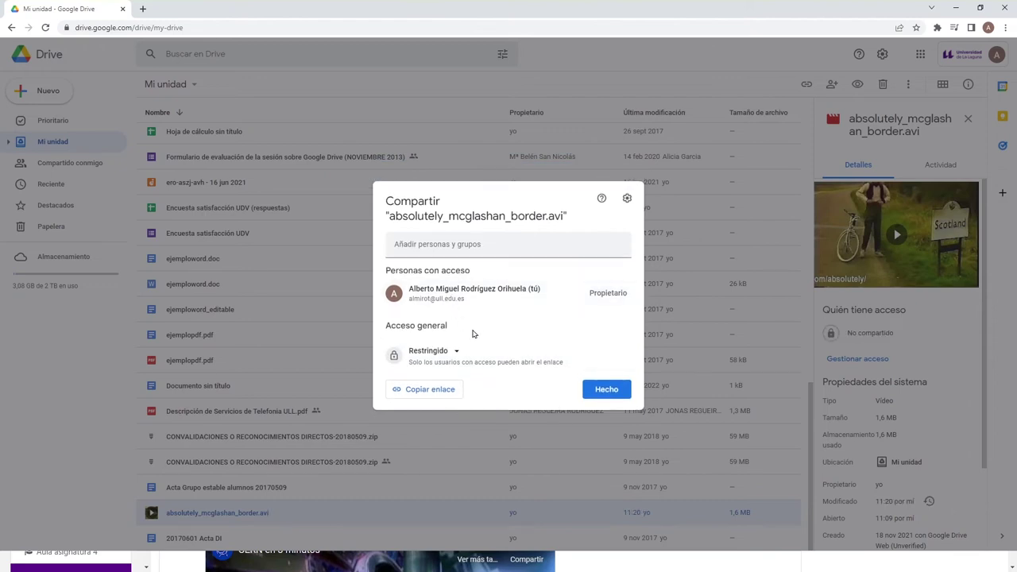
# Set the video's Acceso general to Universidad de La Laguna and finish sharing
pyautogui.click(453, 355)
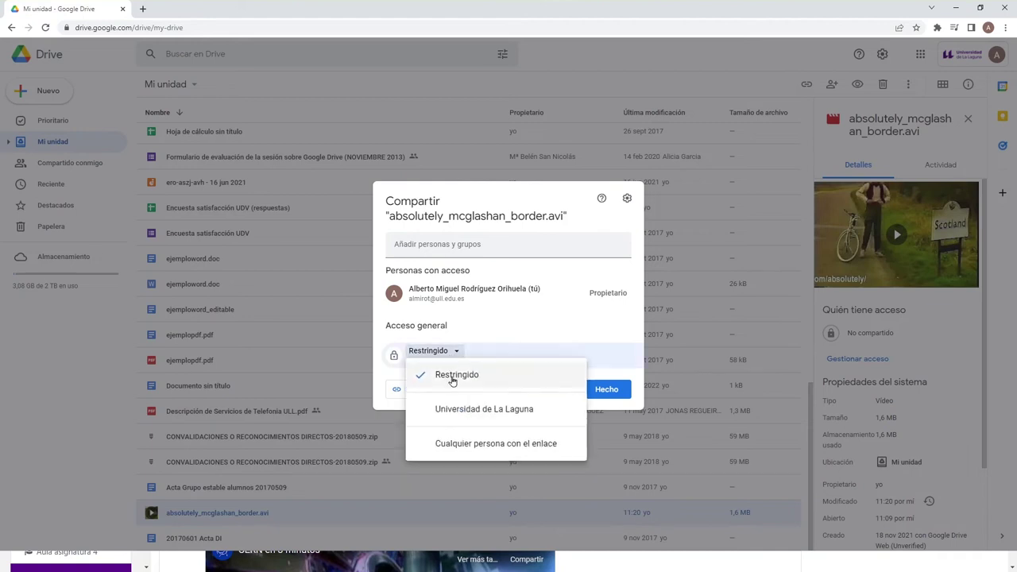
pyautogui.click(534, 405)
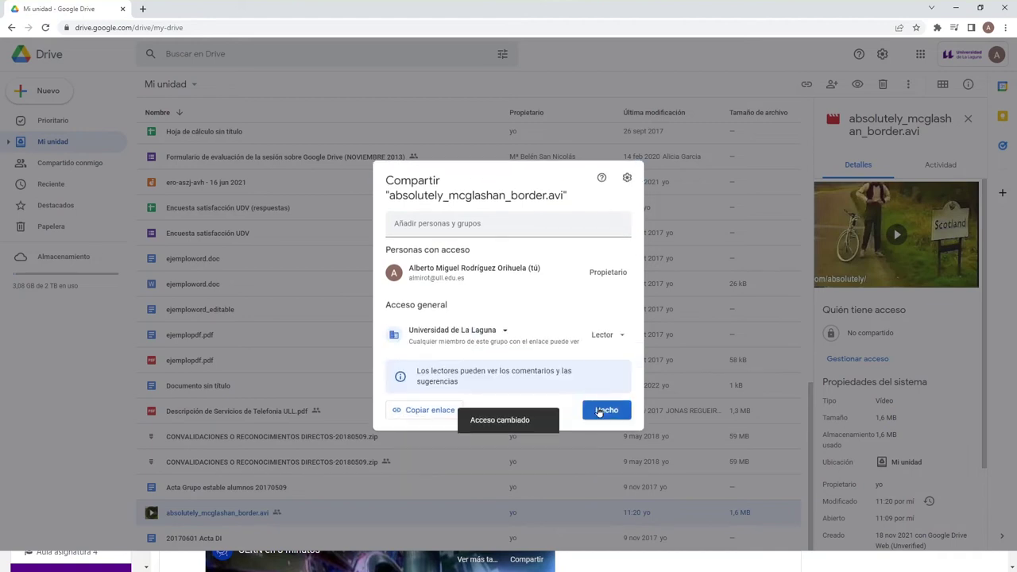
pyautogui.click(598, 408)
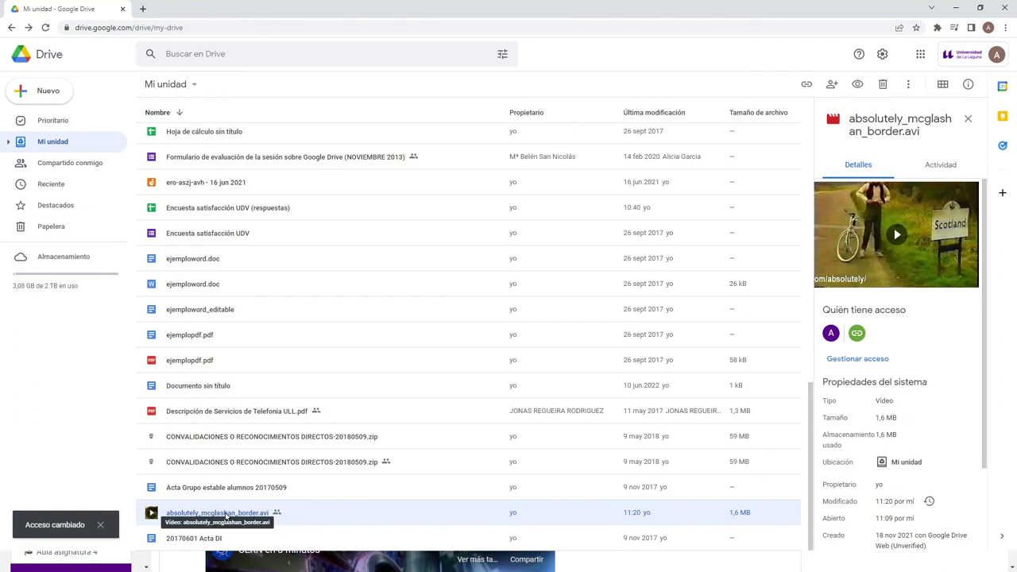
# Open absolutely_mcglashan_border.avi in a new window and bring up its Insertar elemento embed code
pyautogui.doubleClick(225, 515)
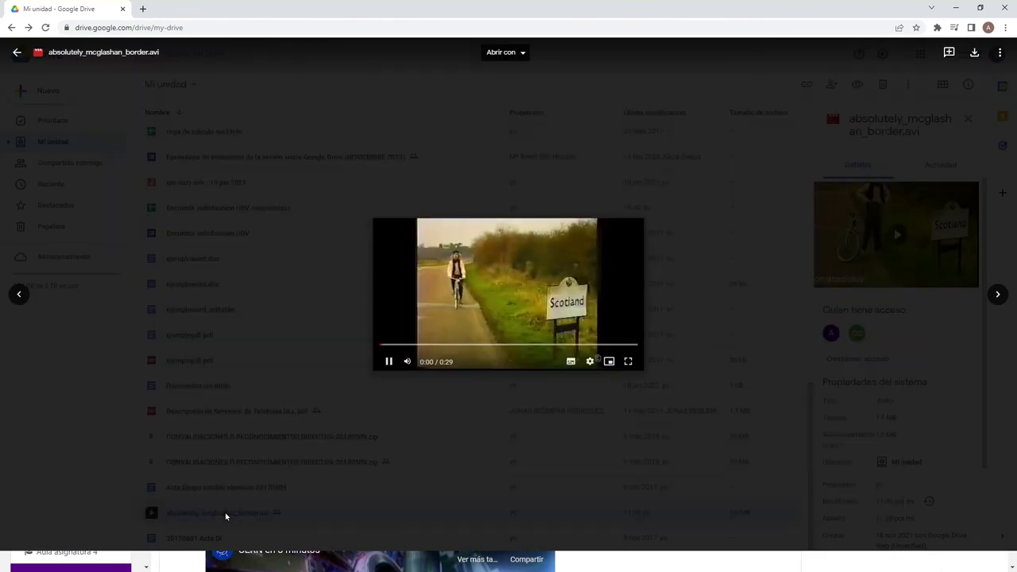
pyautogui.click(388, 362)
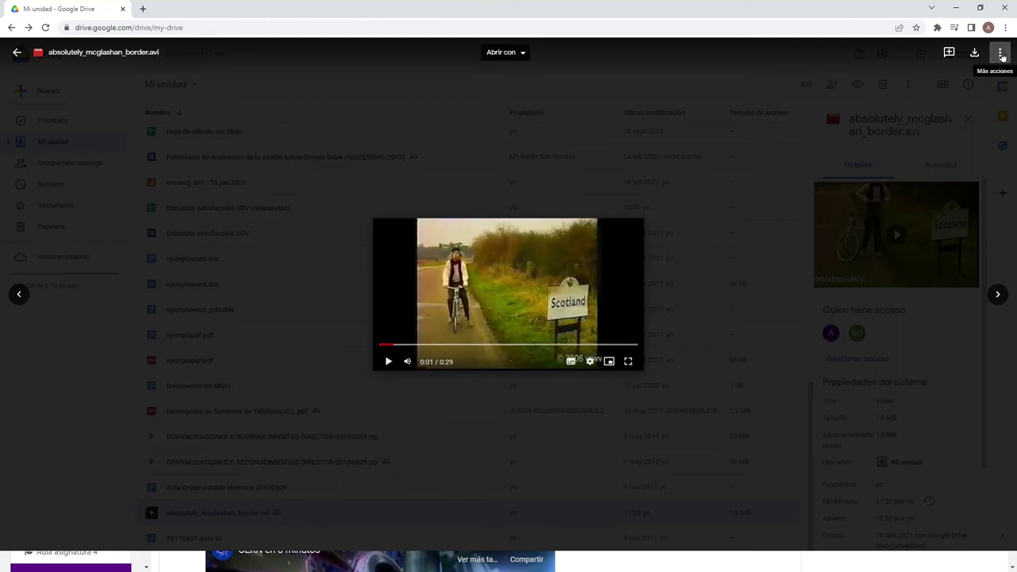
pyautogui.click(1001, 53)
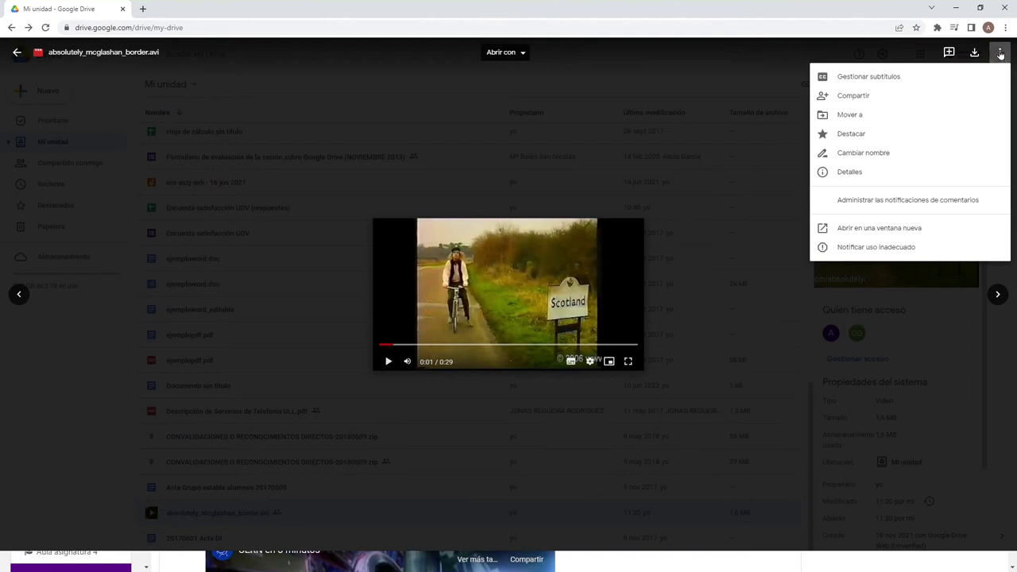
pyautogui.click(881, 236)
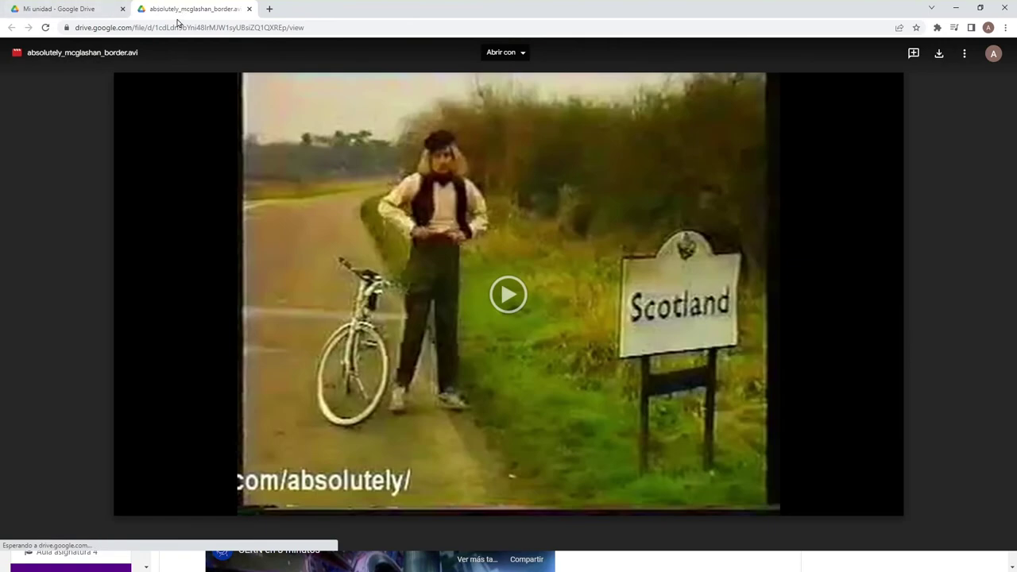
pyautogui.click(963, 58)
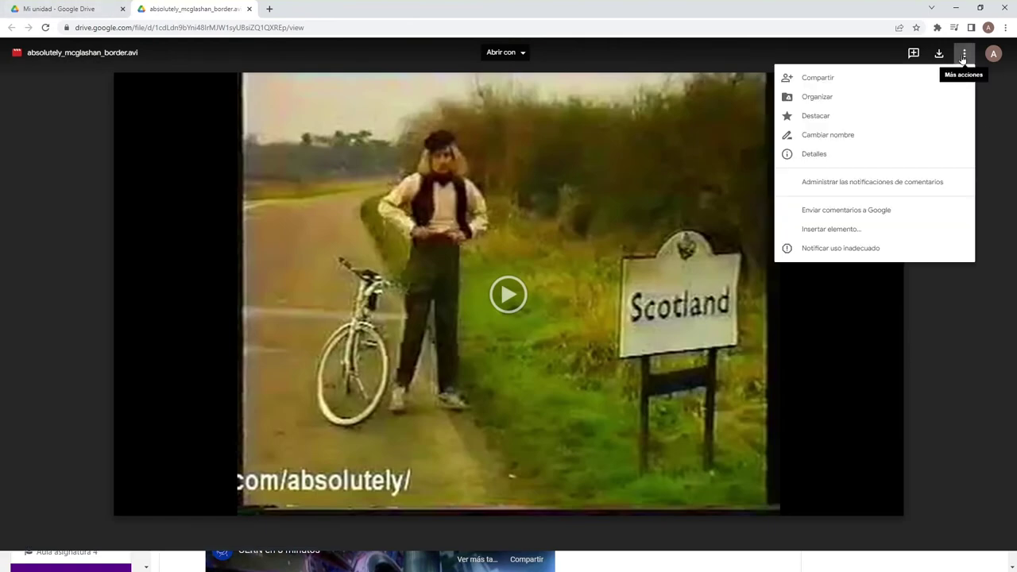
pyautogui.click(834, 231)
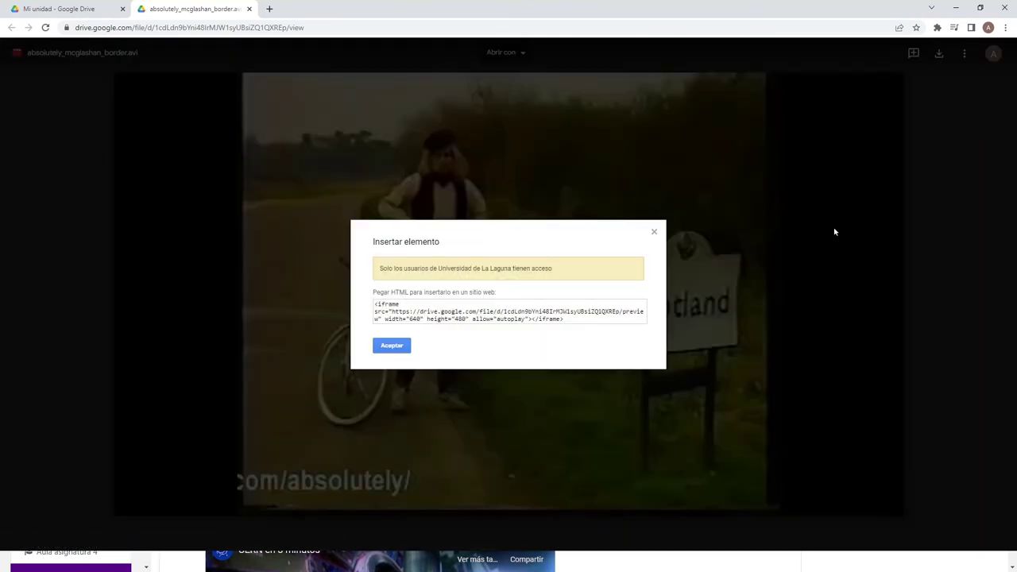
# Copy the video's full iframe embed code and close the Insertar elemento dialog
pyautogui.moveTo(581, 316); pyautogui.dragTo(358, 304)
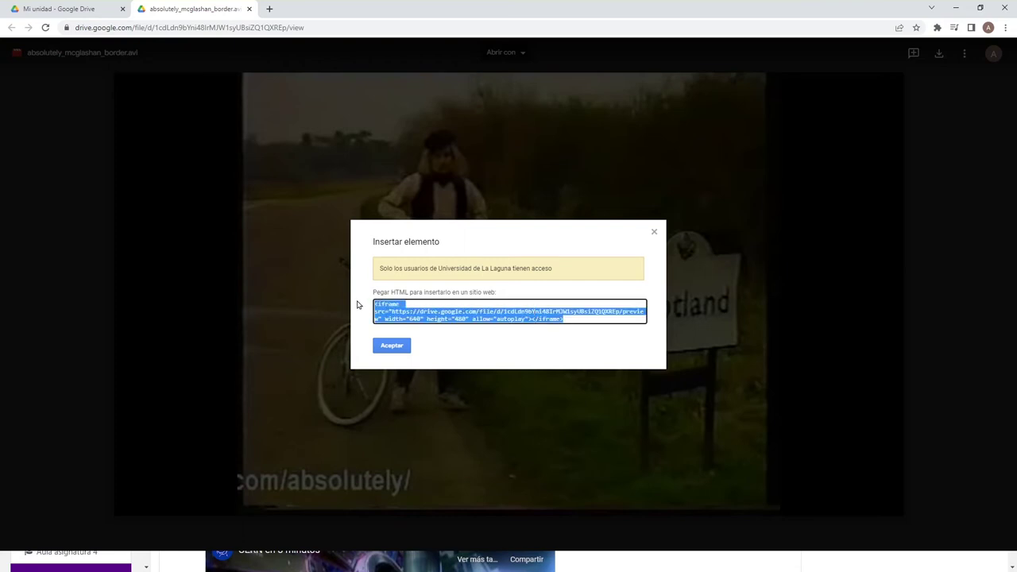
pyautogui.click(581, 316)
pyautogui.moveTo(585, 322); pyautogui.dragTo(369, 303)
pyautogui.rightClick(385, 313)
pyautogui.click(402, 316)
pyautogui.click(387, 347)
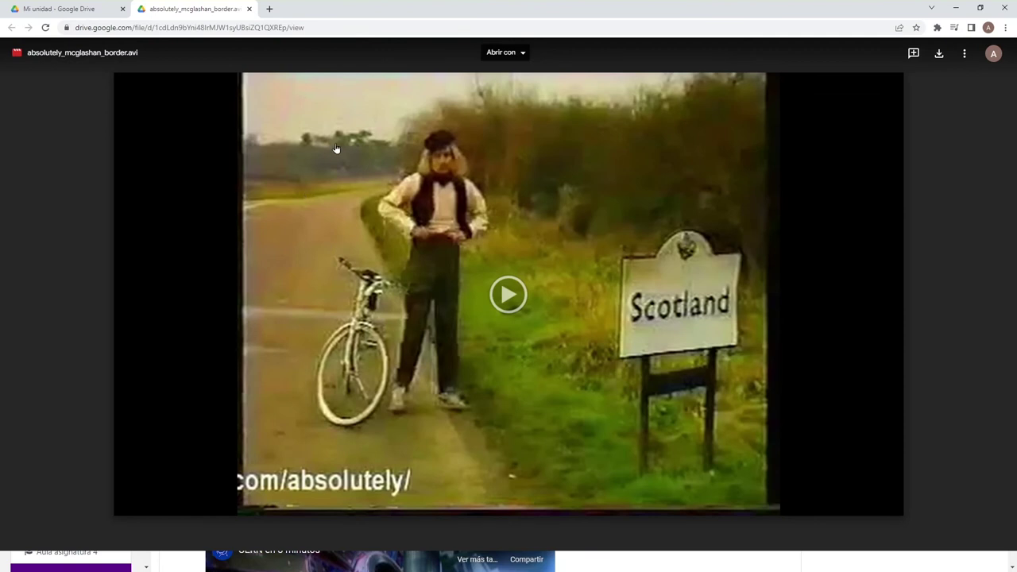
# Switch to the Moodle course Aula asignatura 3 and add a new Etiqueta resource to Tema 6
pyautogui.hotkey('alt', 'Tab')
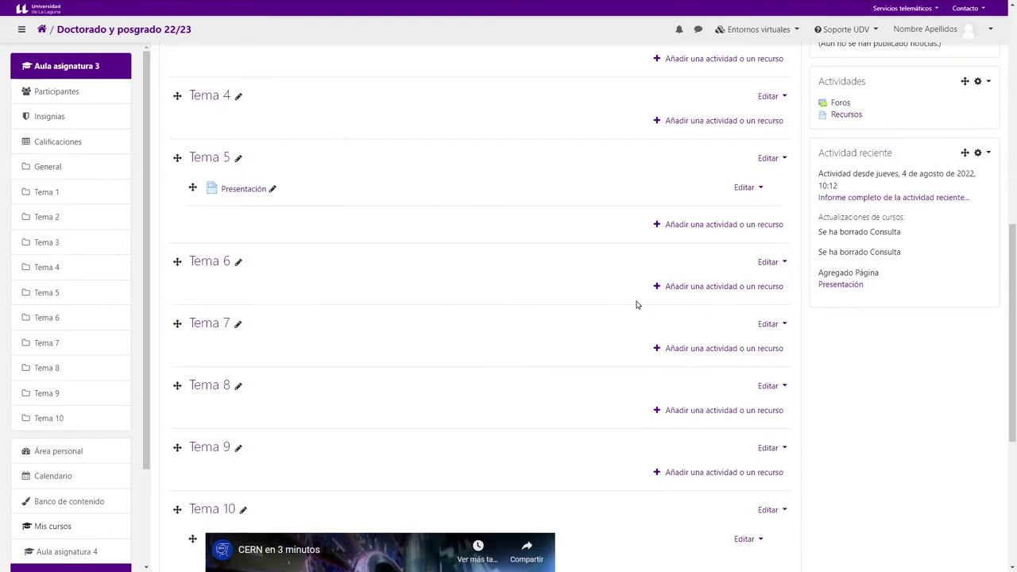
pyautogui.click(726, 288)
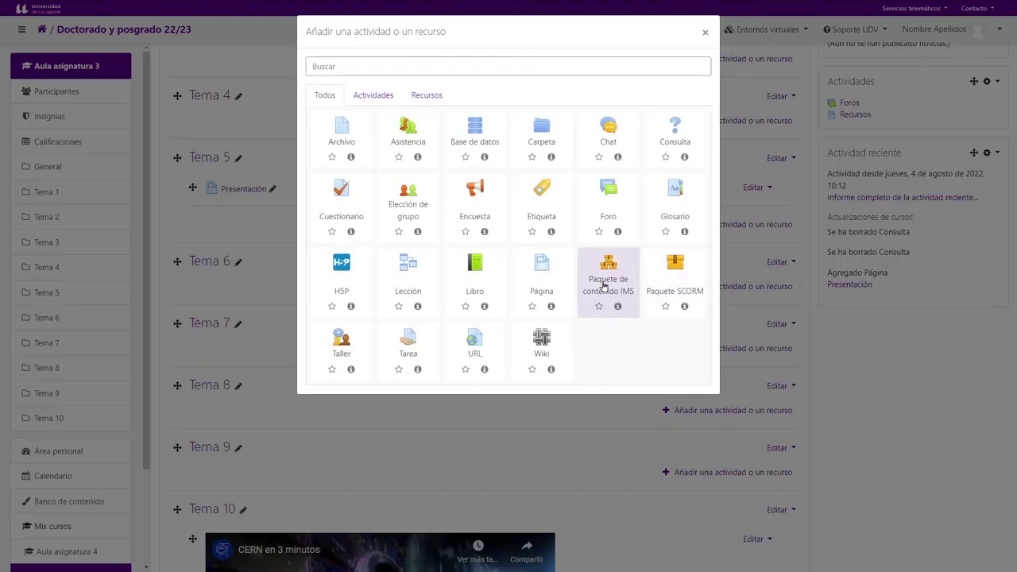
pyautogui.click(543, 193)
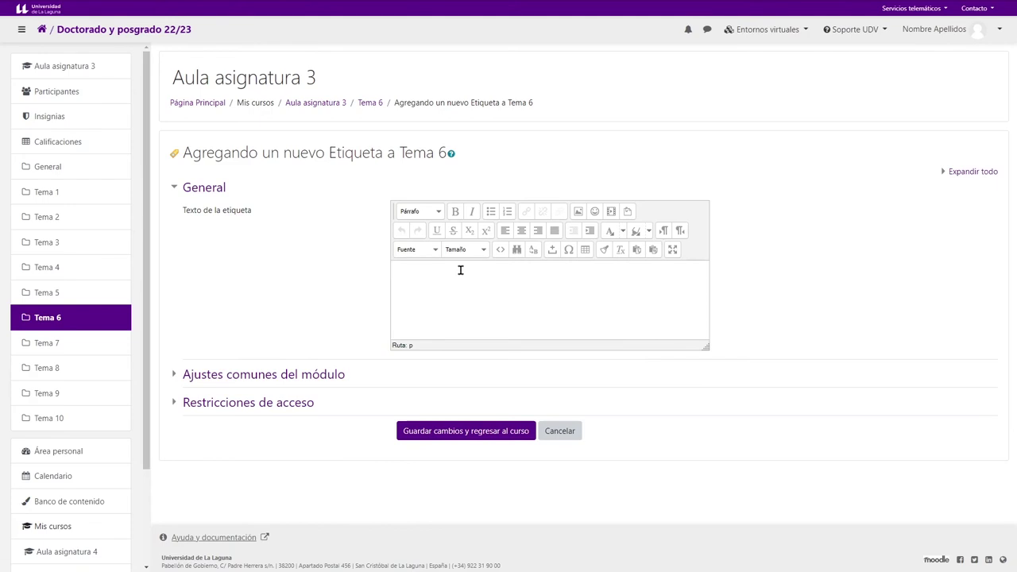
# Enter "Video." as the label text, add the copied Drive embed code below it in the HTML source, and save to the course
pyautogui.write('Video.')
pyautogui.click(500, 250)
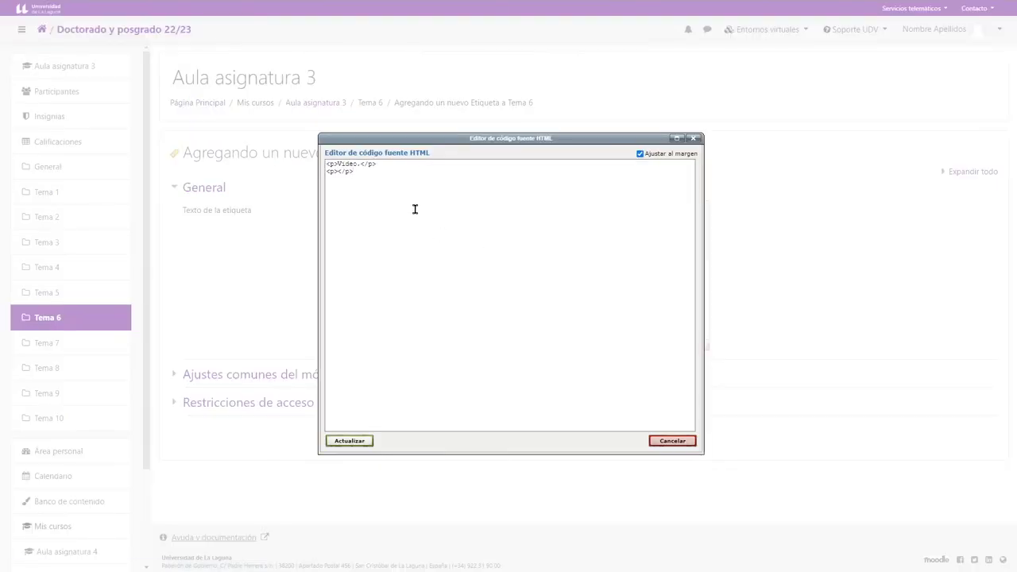
pyautogui.hotkey('ctrl', 'v')
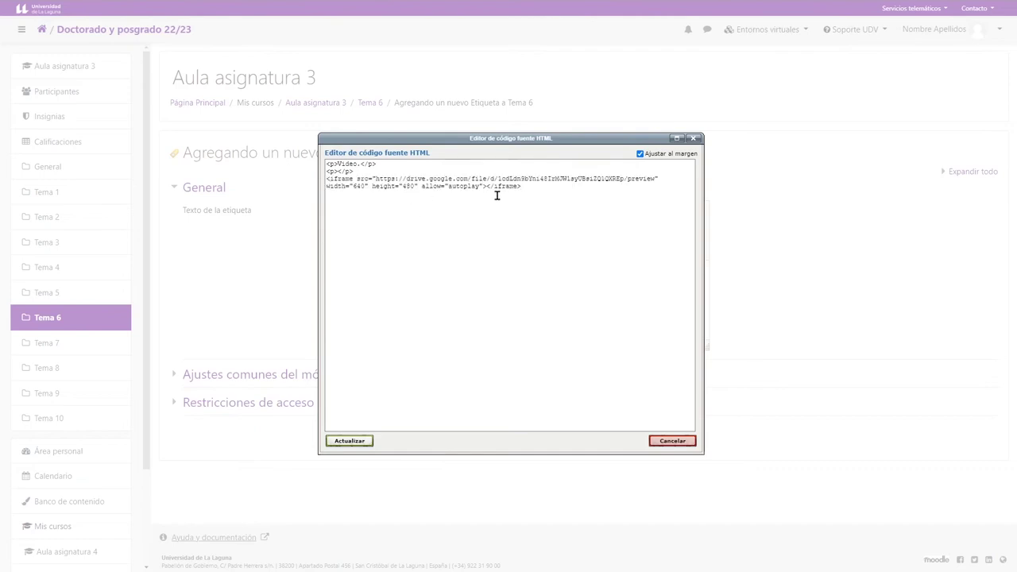
pyautogui.click(349, 441)
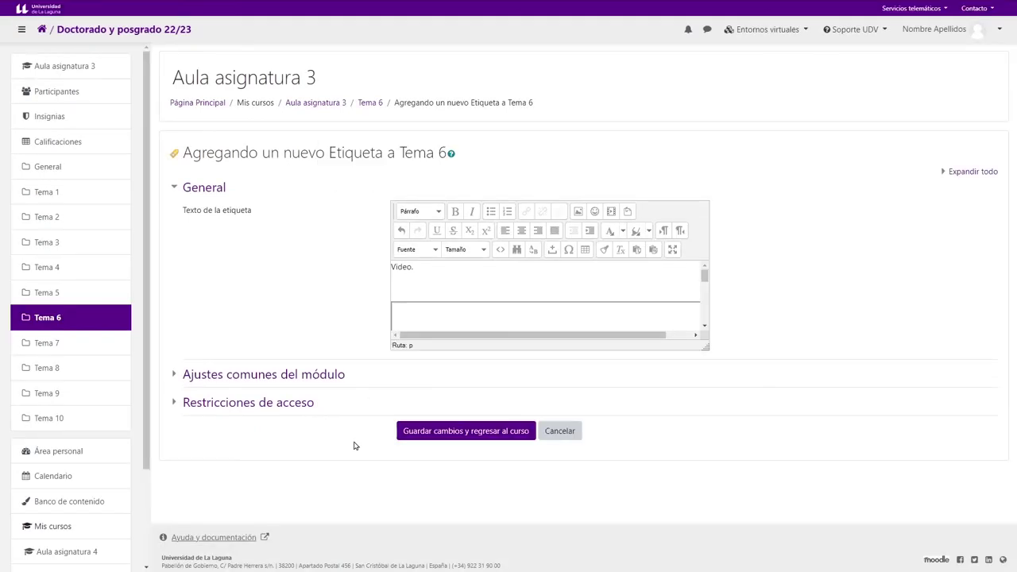
pyautogui.click(446, 432)
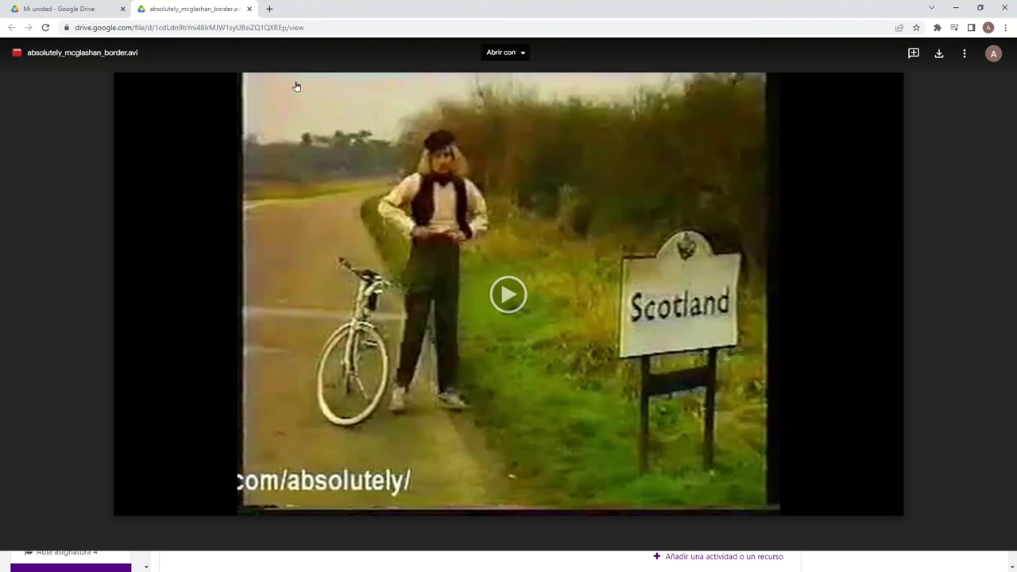
# Return to the Mi unidad file list in Google Drive, closing the video's separate window and its preview
pyautogui.click(249, 9)
pyautogui.click(250, 8)
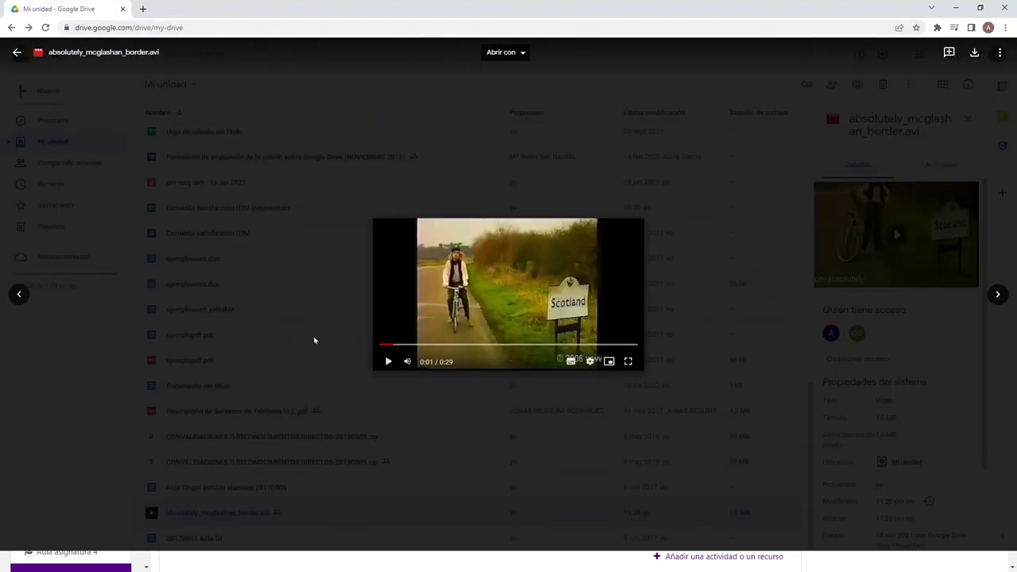
pyautogui.click(314, 340)
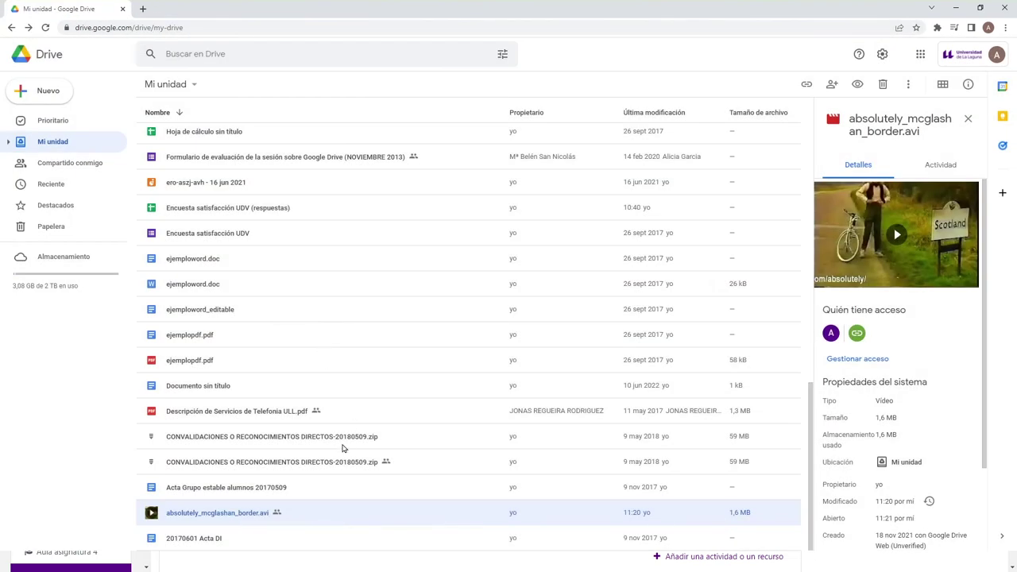
# Check the general access in the sharing settings of Descripción de Servicios de Telefonia ULL.pdf, then close them
pyautogui.rightClick(257, 419)
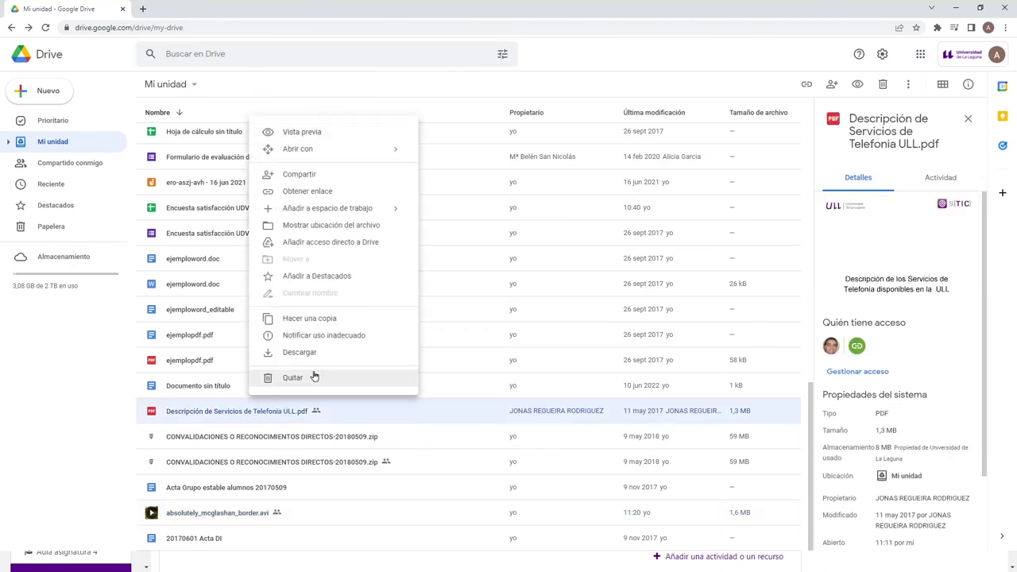
pyautogui.click(331, 176)
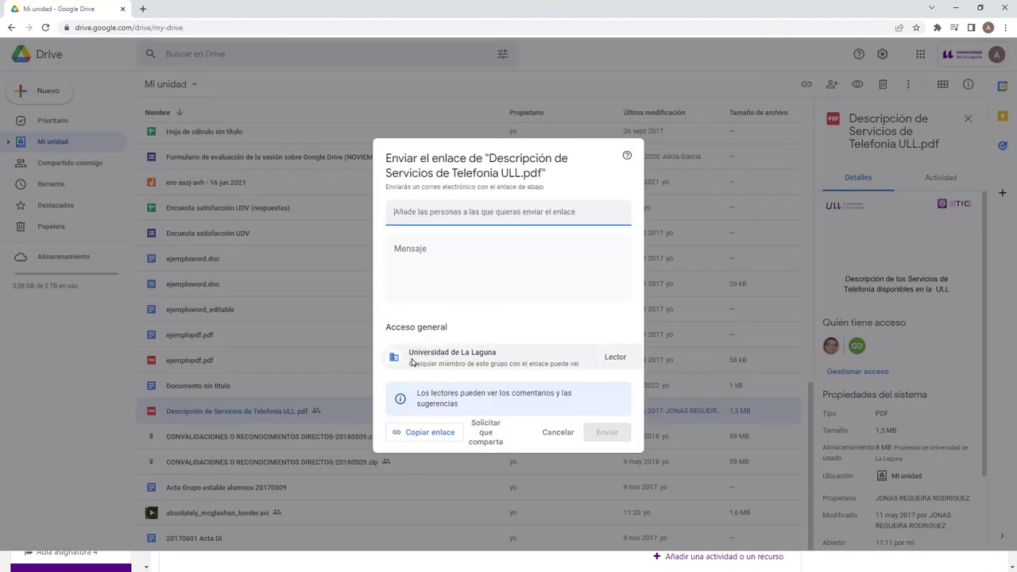
pyautogui.moveTo(411, 363)
pyautogui.mouseDown()
pyautogui.moveTo(508, 363)
pyautogui.moveTo(410, 363)
pyautogui.mouseUp()
pyautogui.click(438, 360)
pyautogui.click(131, 425)
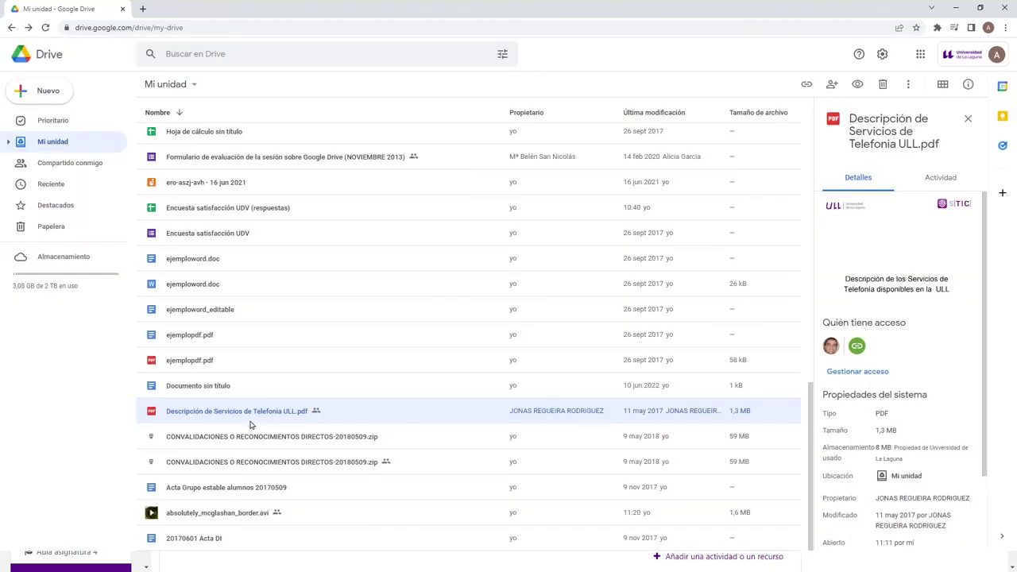
# Preview Descripción de Servicios de Telefonia ULL.pdf from Google Drive and open it in a new window
pyautogui.doubleClick(250, 414)
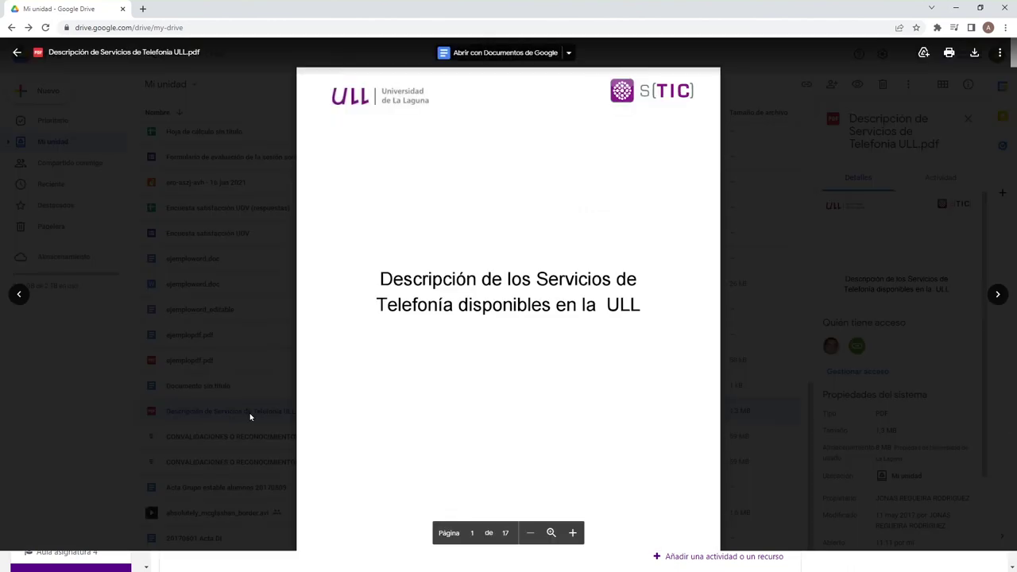
pyautogui.click(1000, 52)
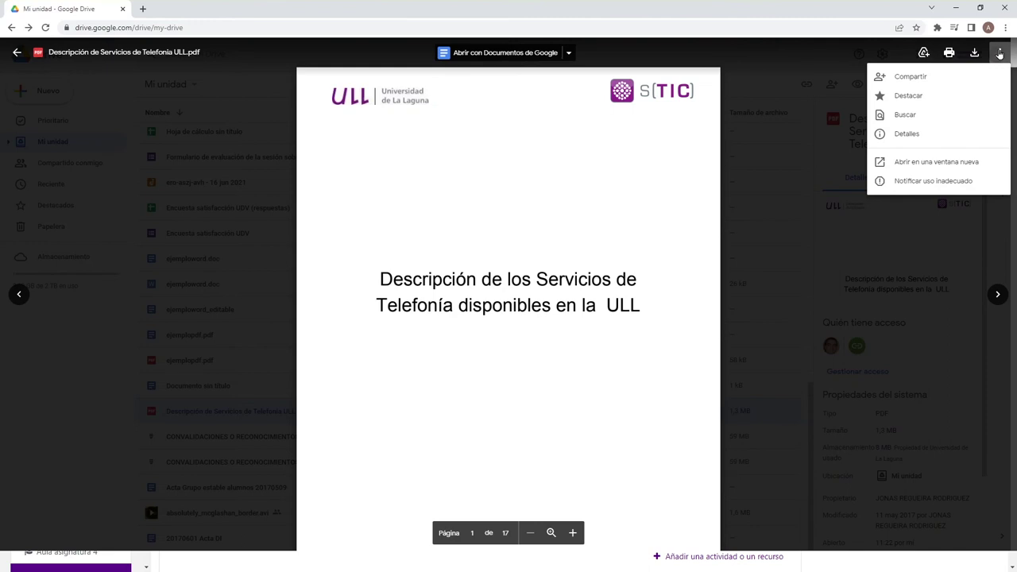
pyautogui.click(916, 162)
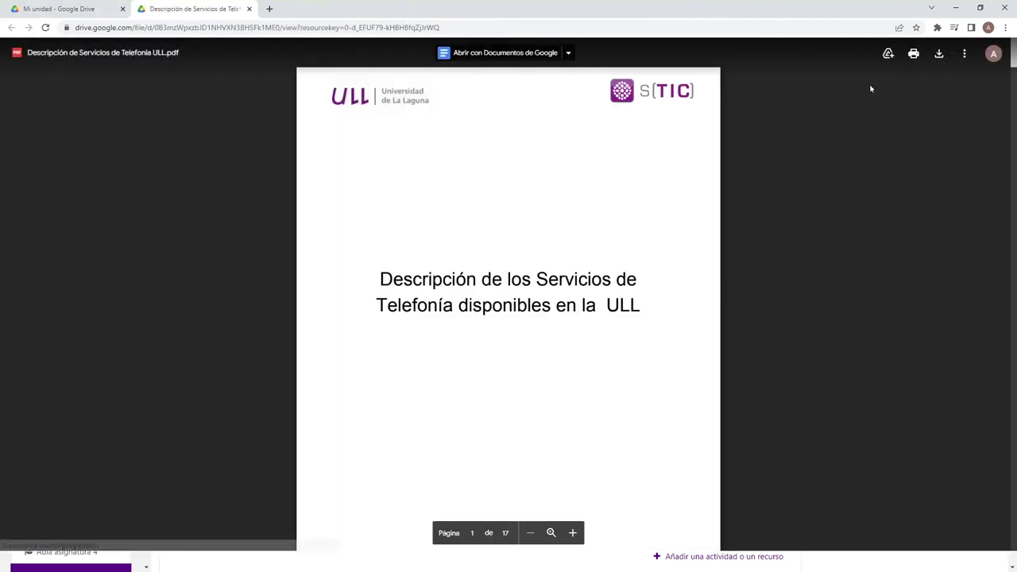
# Copy the PDF's full HTML embed code from its Insertar elemento option and close the dialog
pyautogui.click(965, 53)
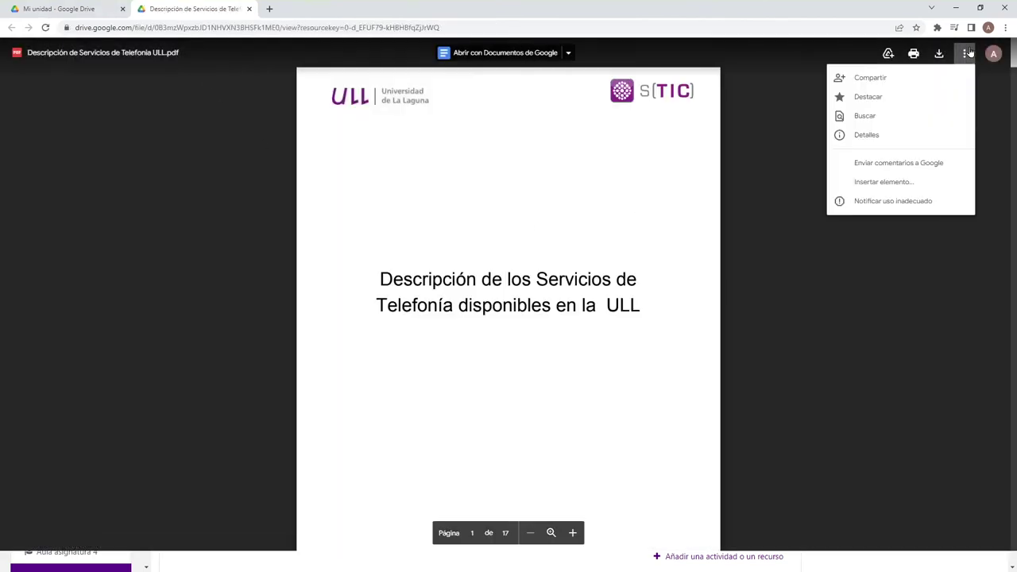
pyautogui.click(885, 182)
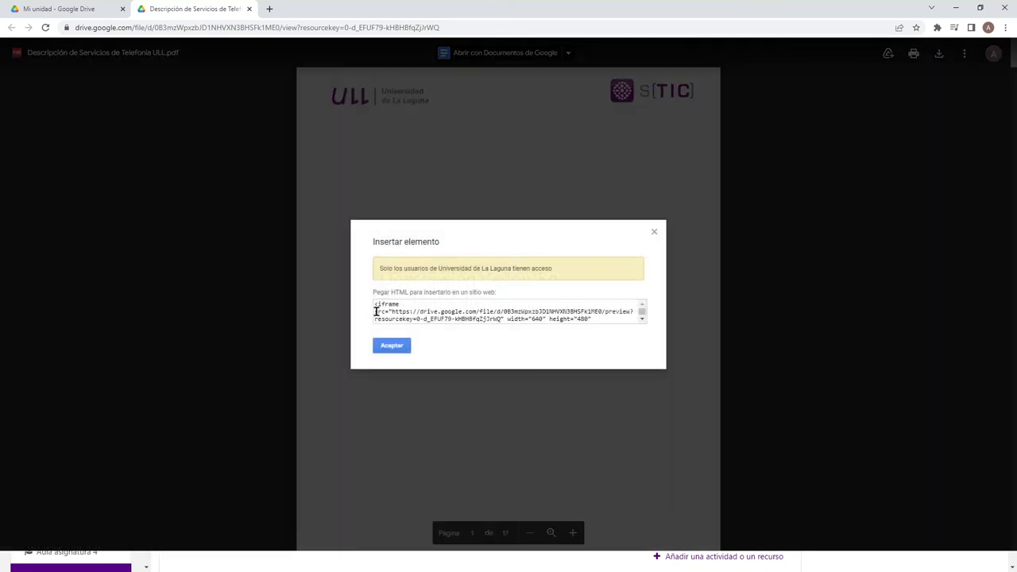
pyautogui.moveTo(373, 306); pyautogui.dragTo(482, 335)
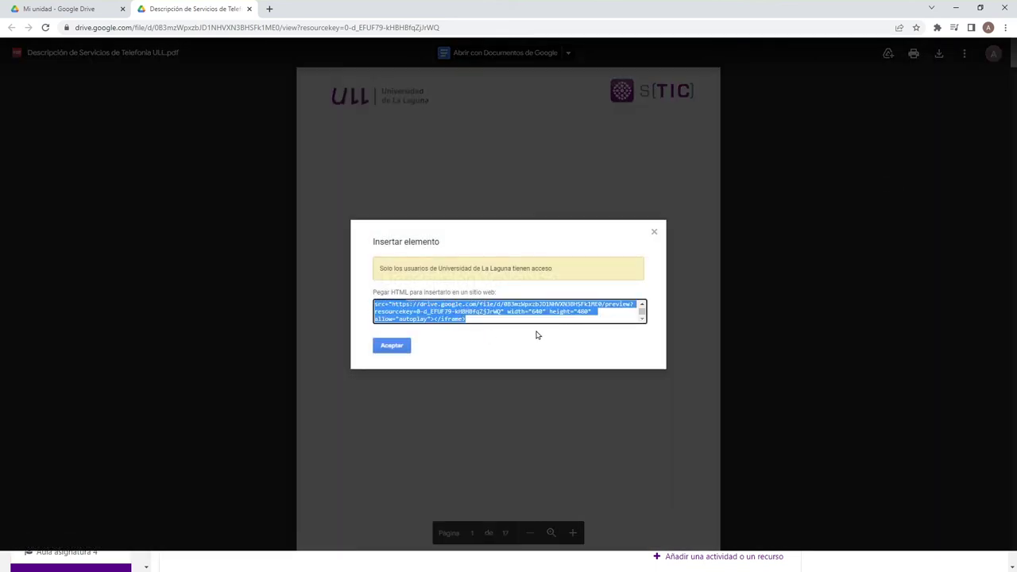
pyautogui.rightClick(425, 307)
pyautogui.click(435, 320)
pyautogui.click(393, 345)
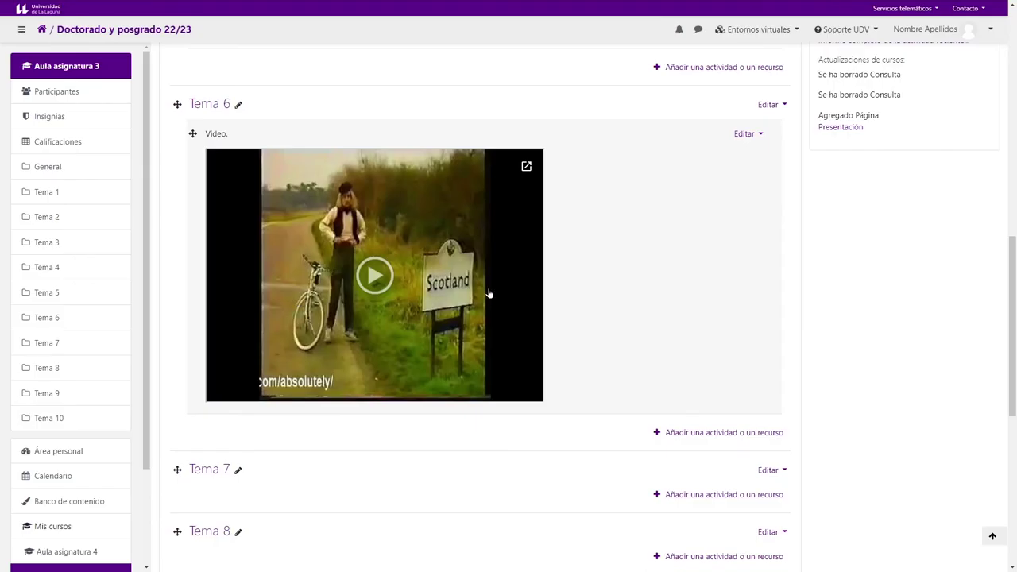
# Switch to the Moodle course Aula asignatura 3 and add a new Página resource named "APuntes" to Tema 7
pyautogui.scroll(-2, 490, 293)
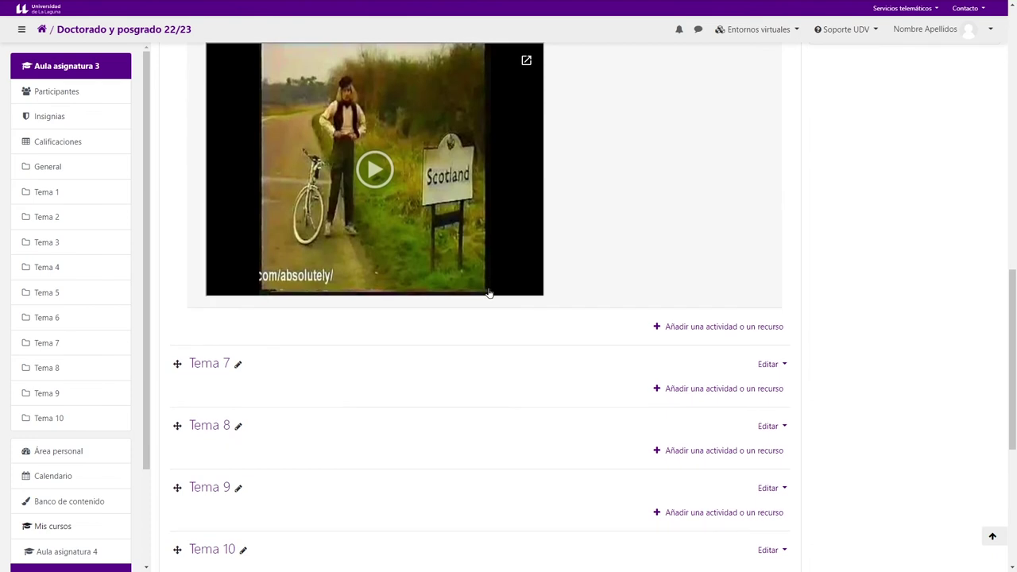
pyautogui.scroll(-2, 341, 406)
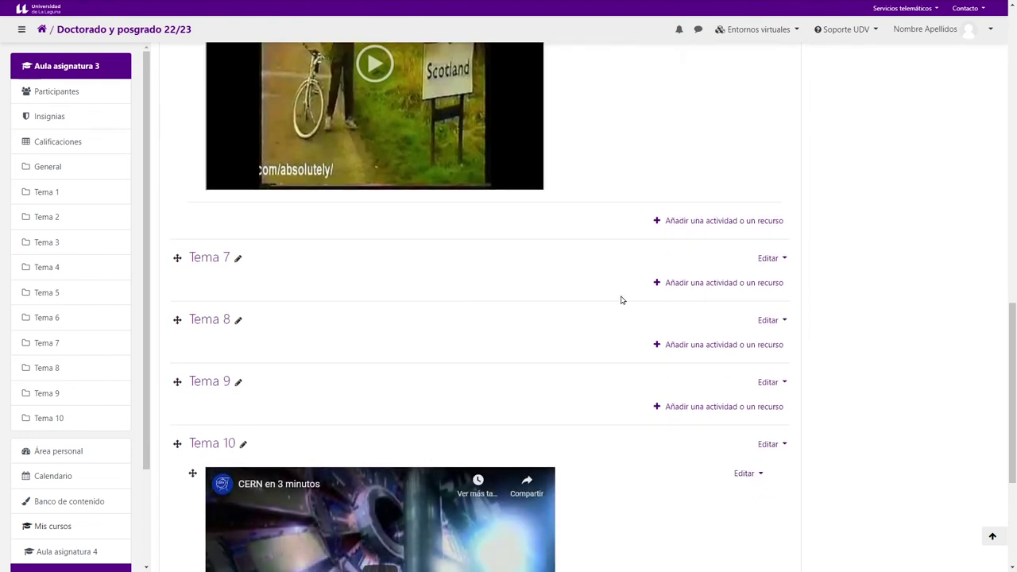
pyautogui.click(697, 287)
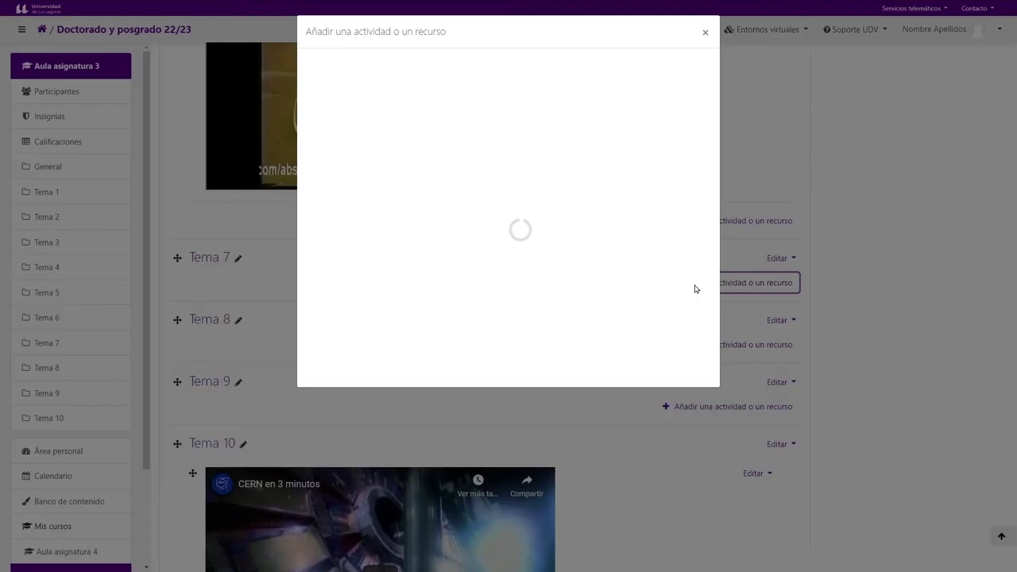
pyautogui.click(552, 272)
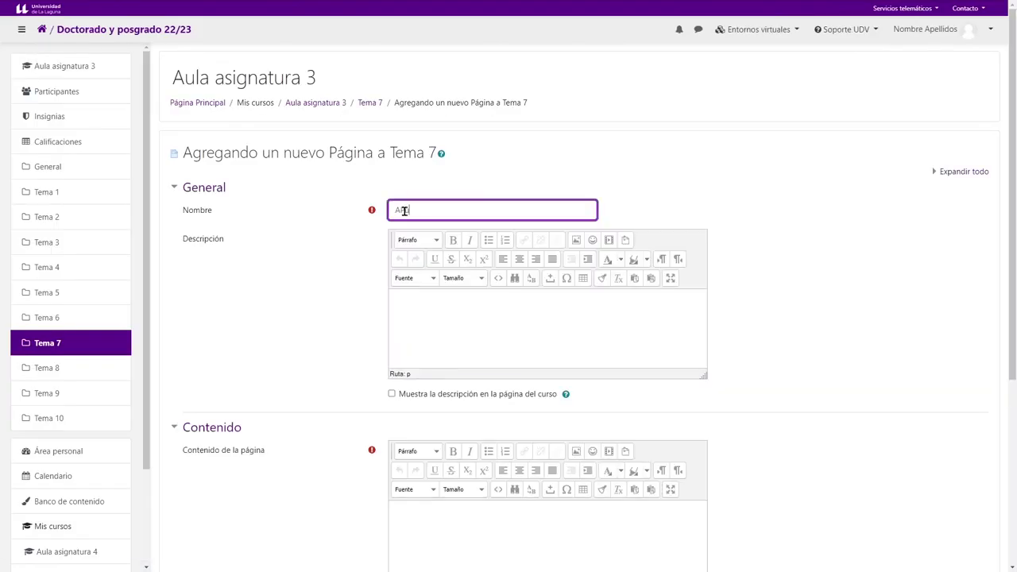
# Enter "Apuntes." as the page content and add the copied Drive embed code below it in the HTML source
pyautogui.scroll(-2, 404, 268)
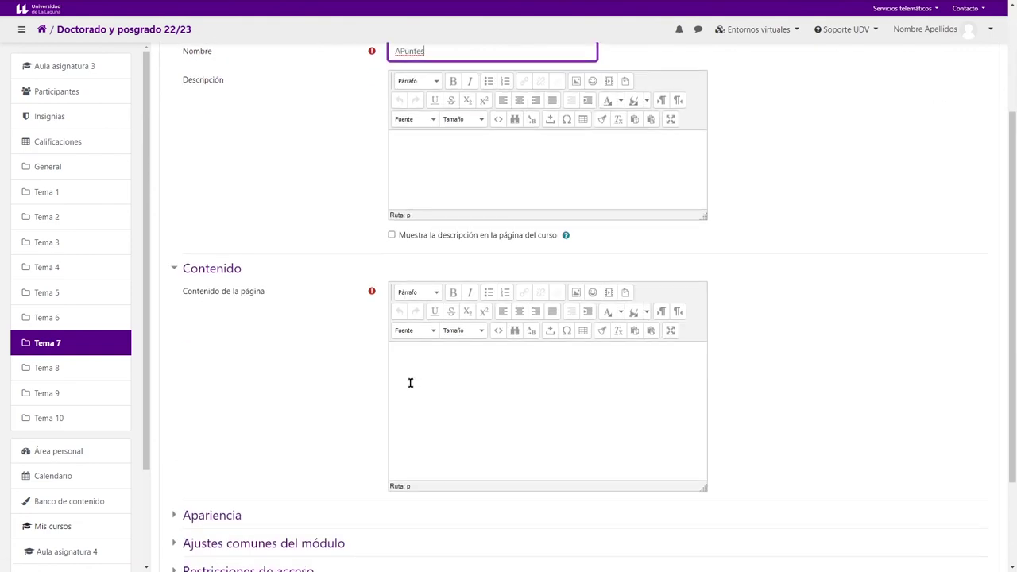
pyautogui.click(474, 362)
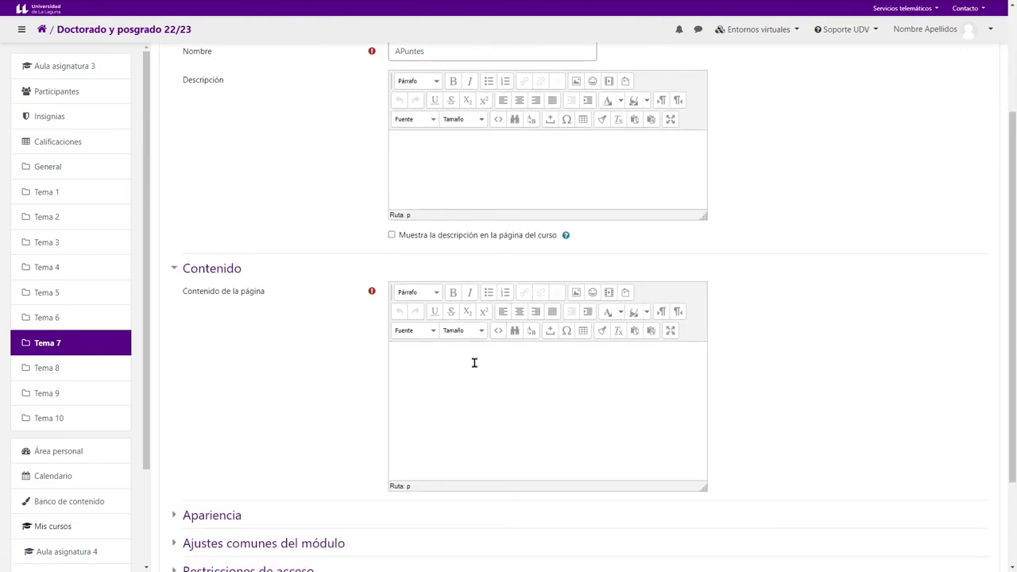
pyautogui.write('Apuntes.')
pyautogui.click(498, 331)
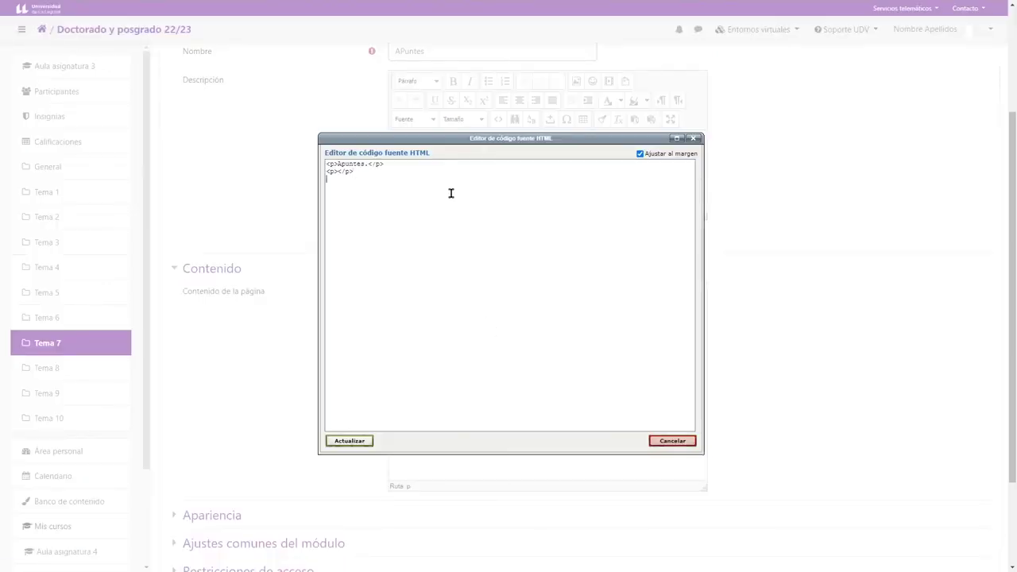
pyautogui.hotkey('ctrl', 'v')
pyautogui.click(350, 441)
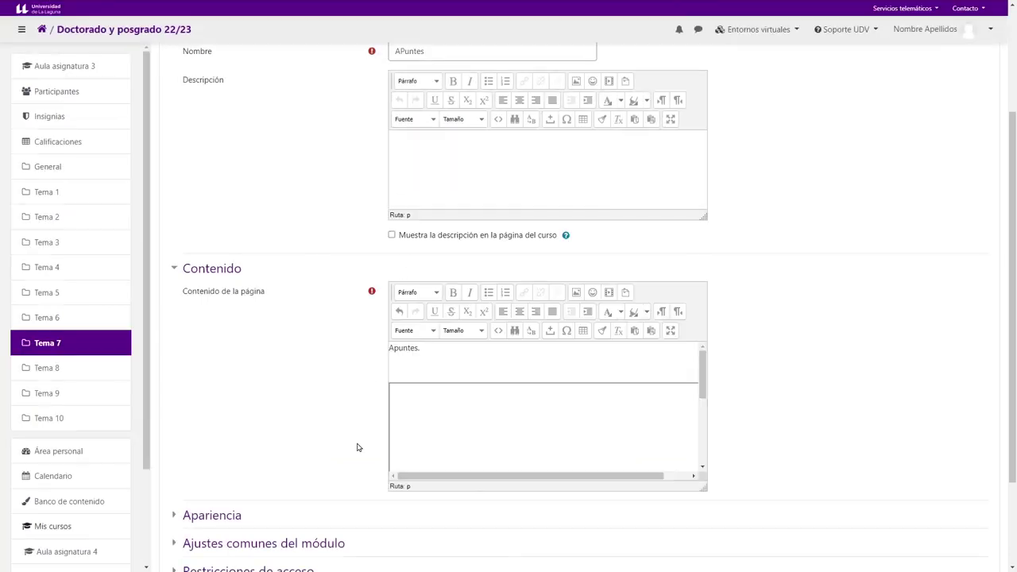
# Look through the embedded PDF in the page content and save the page, returning to the course
pyautogui.scroll(-5, 597, 394)
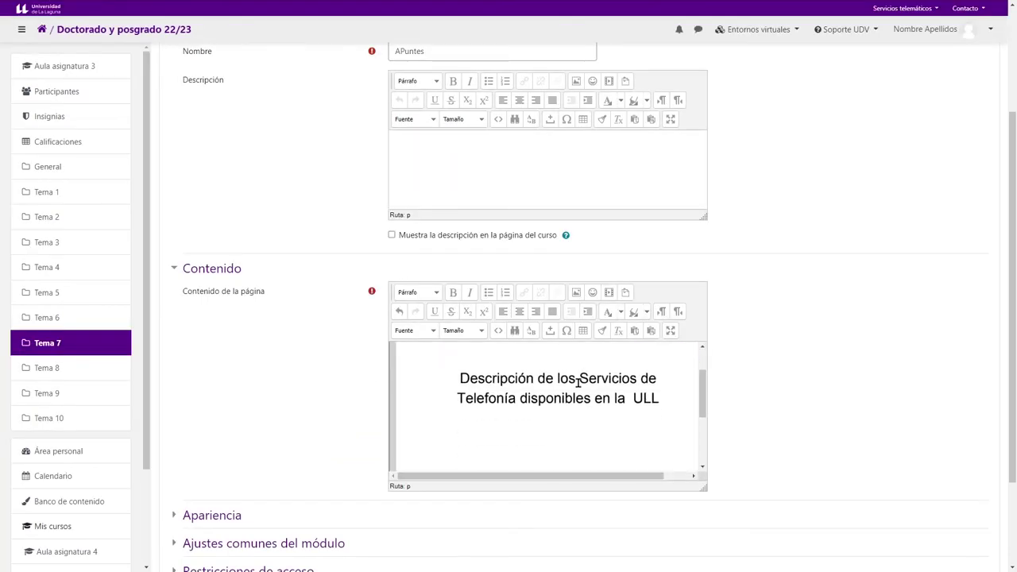
pyautogui.scroll(-3, 737, 414)
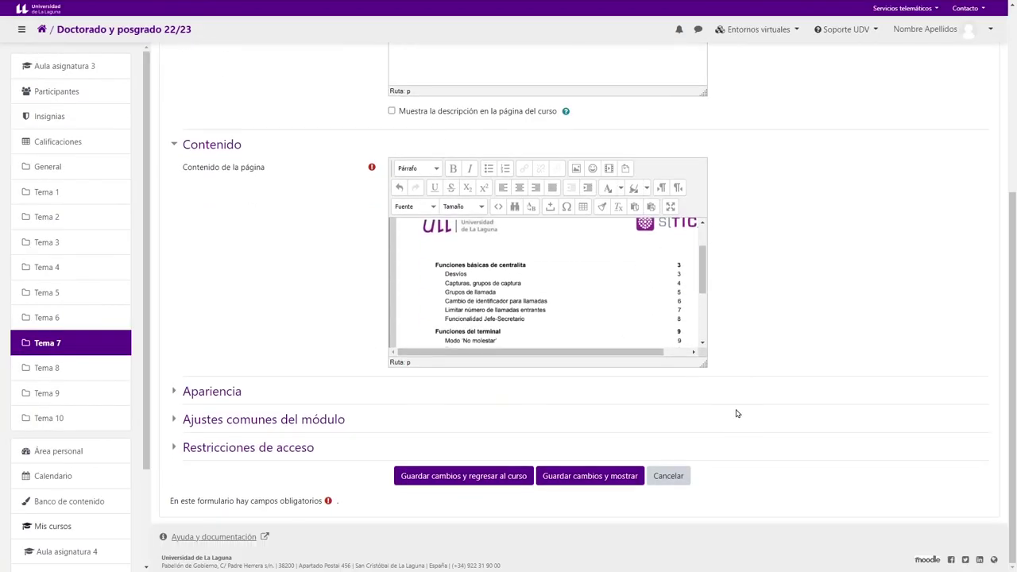
pyautogui.click(438, 480)
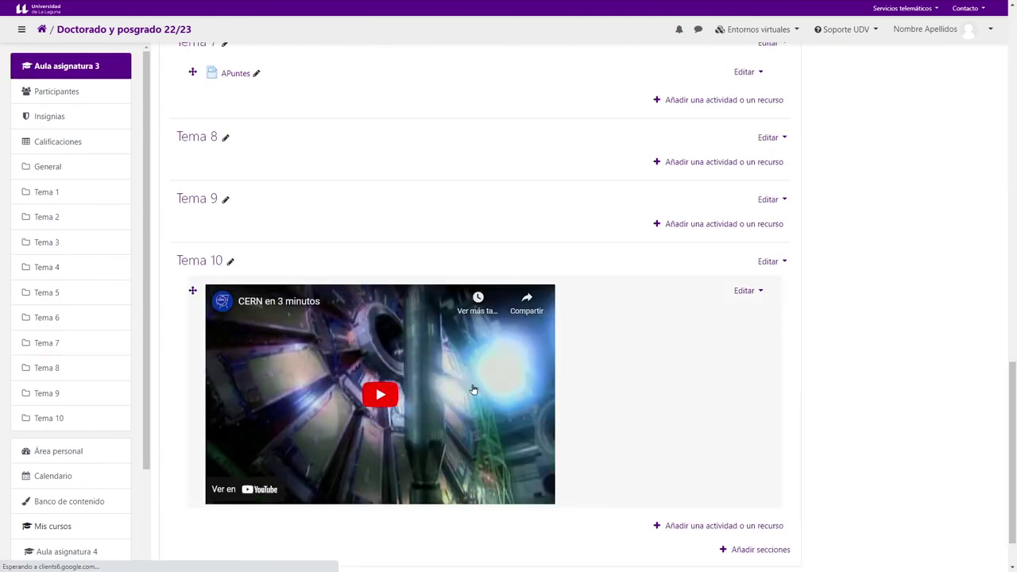
# View the APuntes page of Tema 7 in its pop-up window and close it
pyautogui.scroll(2, 620, 349)
pyautogui.scroll(1, 604, 345)
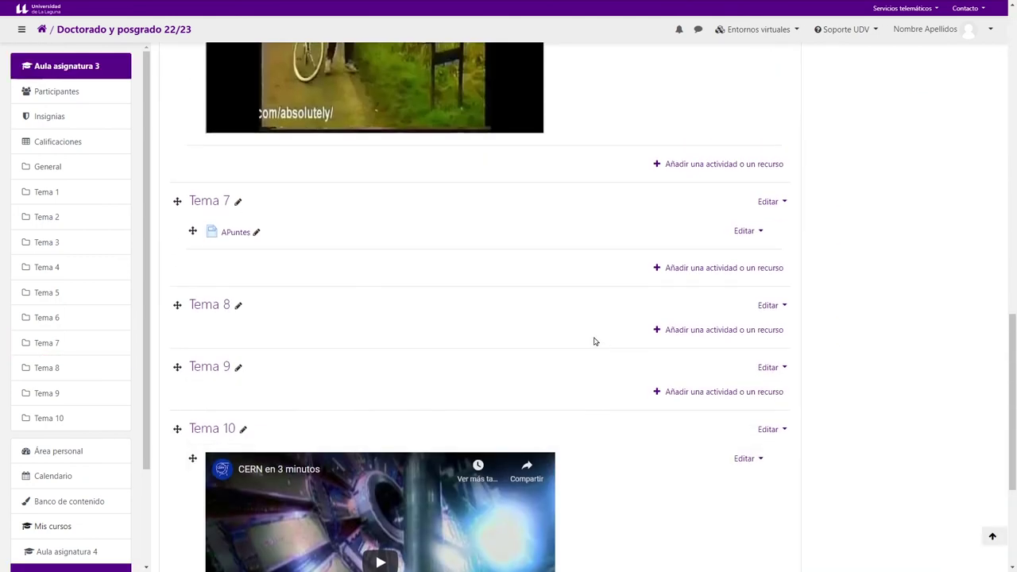
pyautogui.click(236, 232)
pyautogui.moveTo(830, 8); pyautogui.dragTo(370, 73)
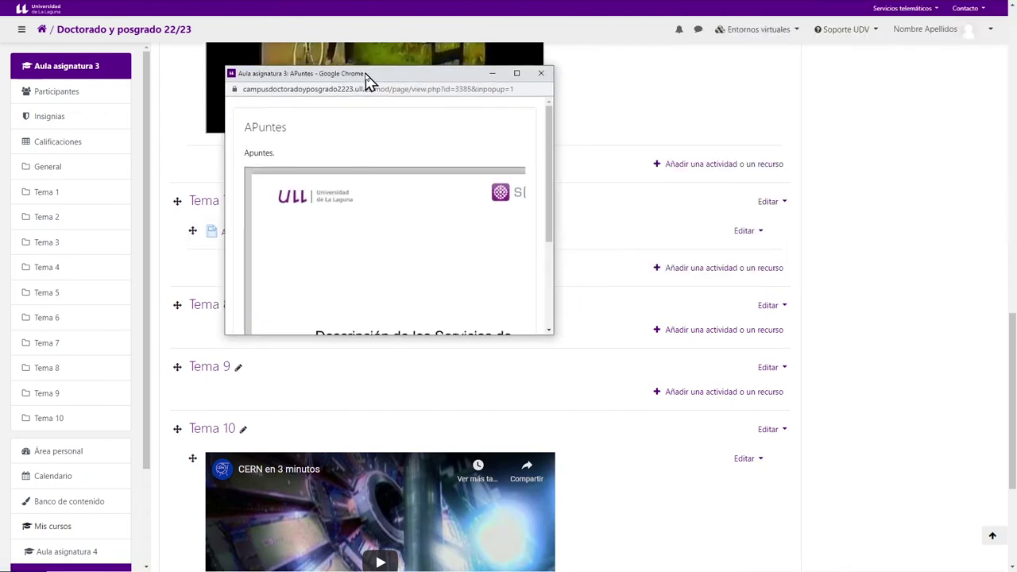
pyautogui.click(541, 73)
# Set the APuntes page's Mostrar appearance setting to Abrir and save, returning to the course
pyautogui.click(743, 231)
pyautogui.click(708, 252)
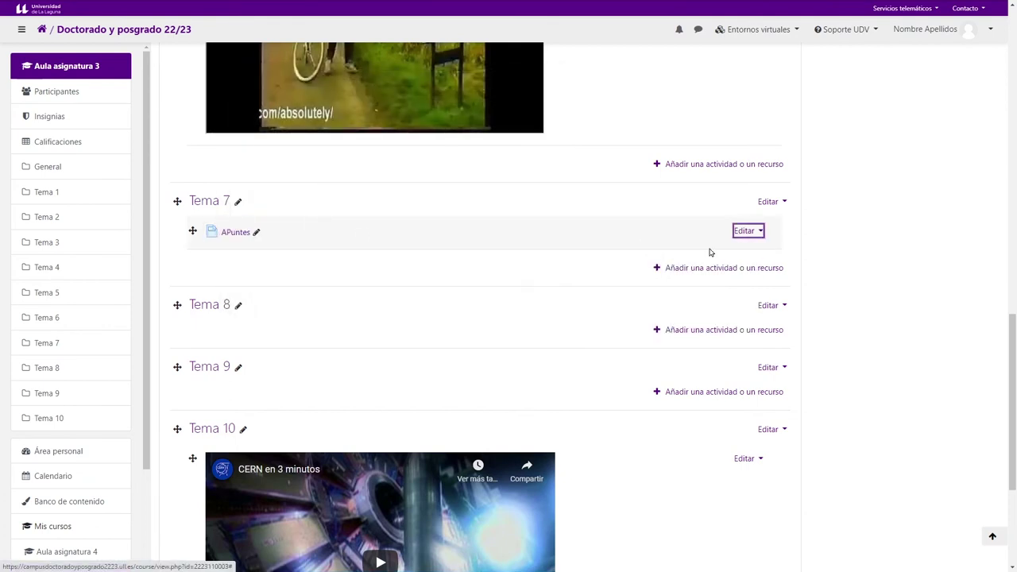
pyautogui.scroll(-4, 287, 357)
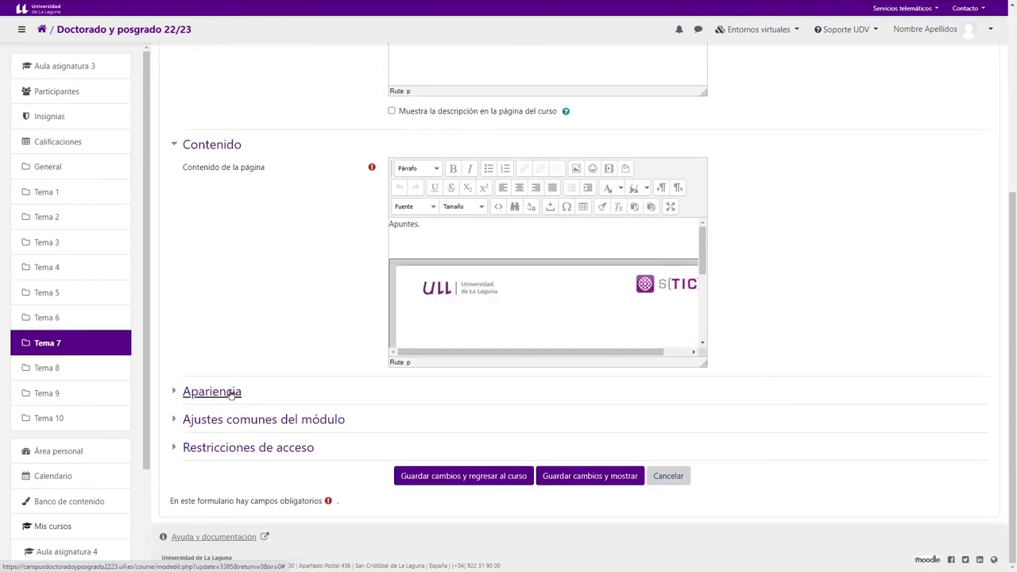
pyautogui.click(213, 391)
pyautogui.click(438, 415)
pyautogui.click(409, 427)
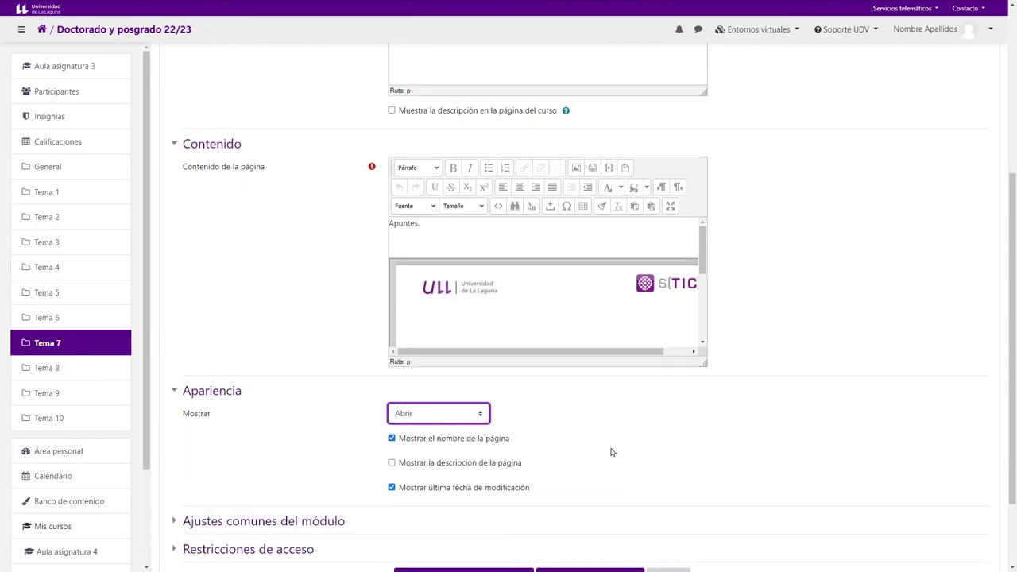
pyautogui.scroll(-2, 609, 450)
pyautogui.click(509, 477)
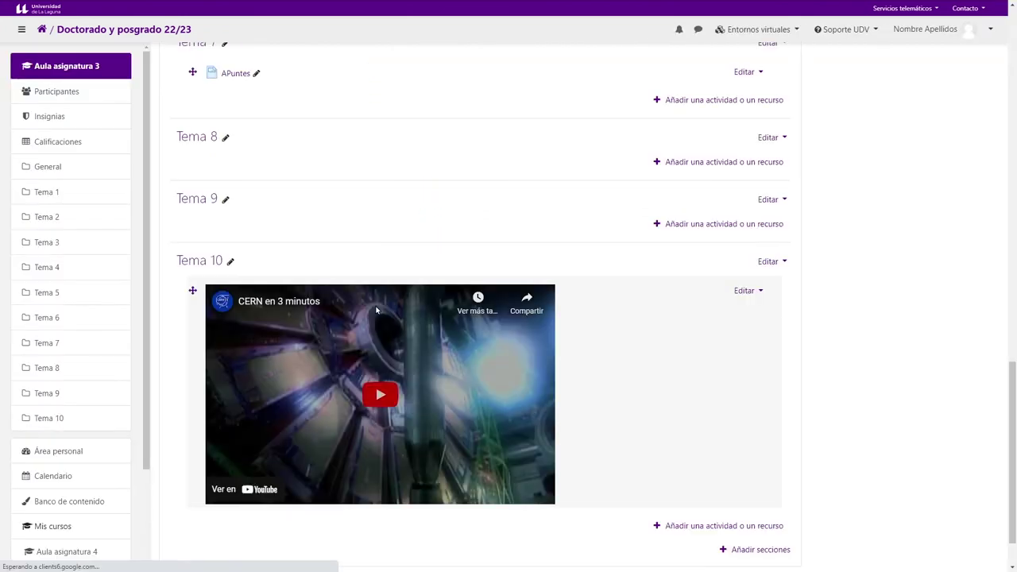
# Open the APuntes page, look through the embedded PDF, and return to Aula asignatura 3
pyautogui.click(230, 215)
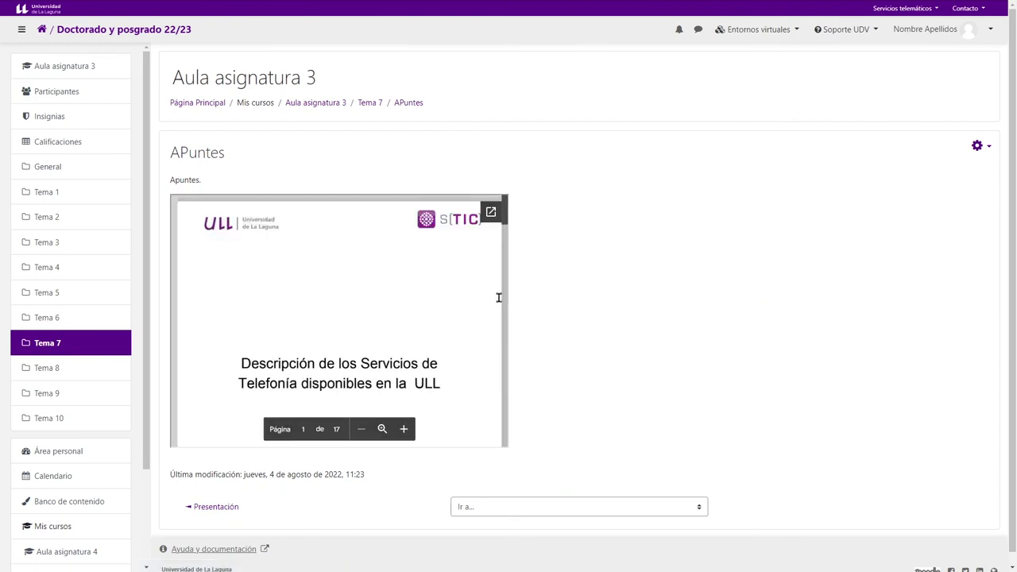
pyautogui.scroll(-10, 461, 270)
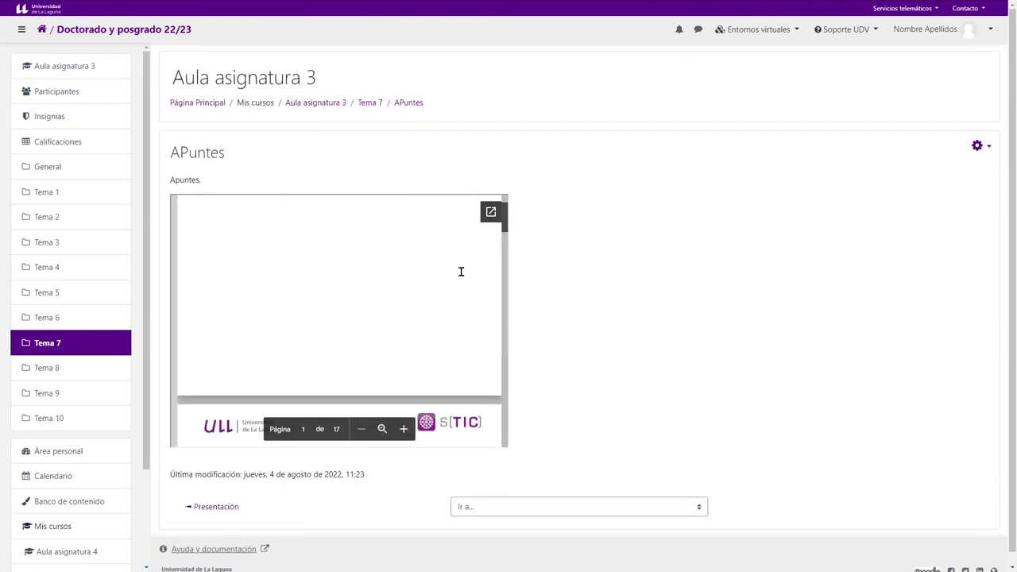
pyautogui.scroll(3, 397, 255)
pyautogui.click(299, 109)
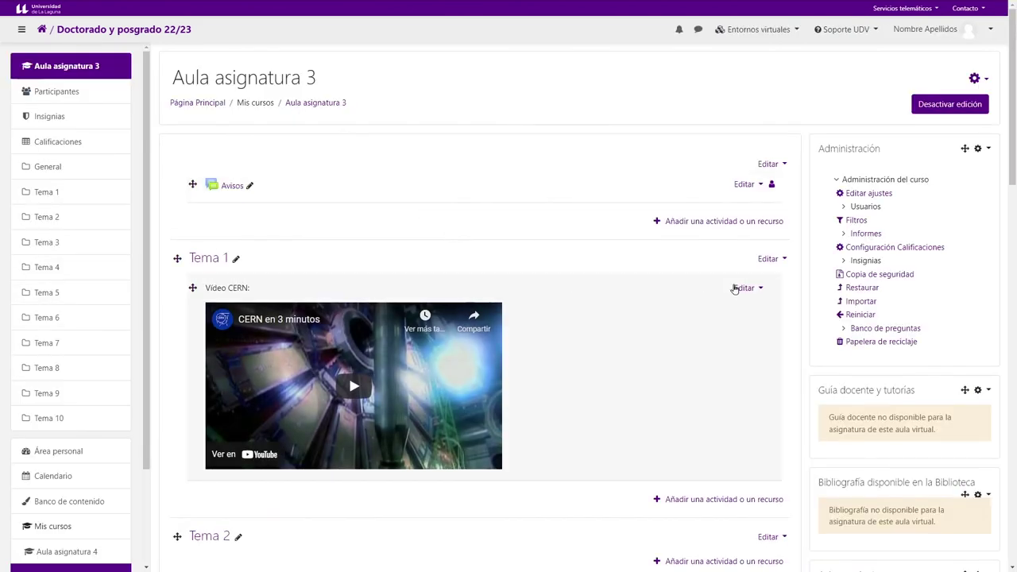
# View the summary editor of the Tema 1 section and cancel out of it
pyautogui.click(771, 259)
pyautogui.click(757, 280)
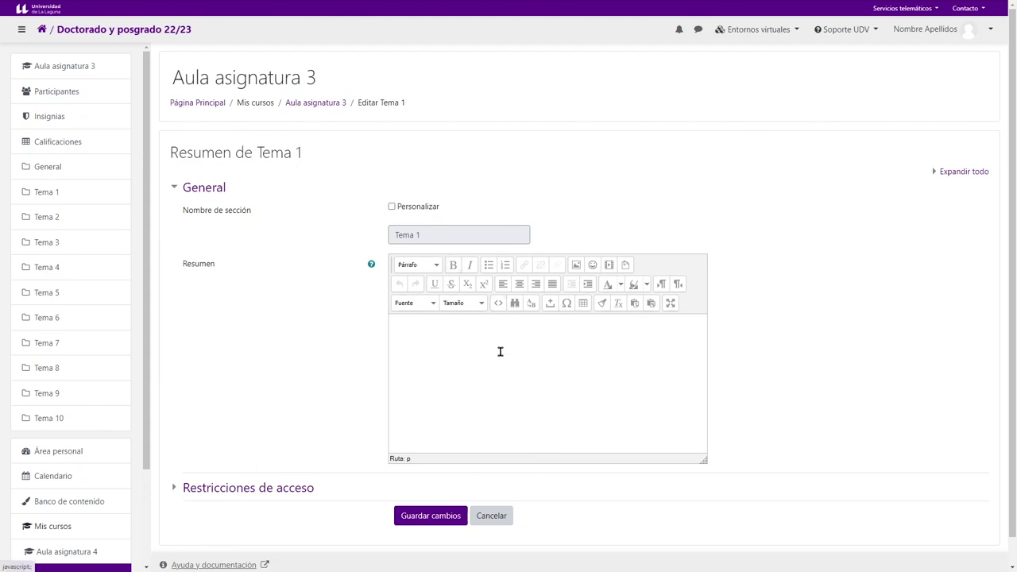
pyautogui.click(491, 516)
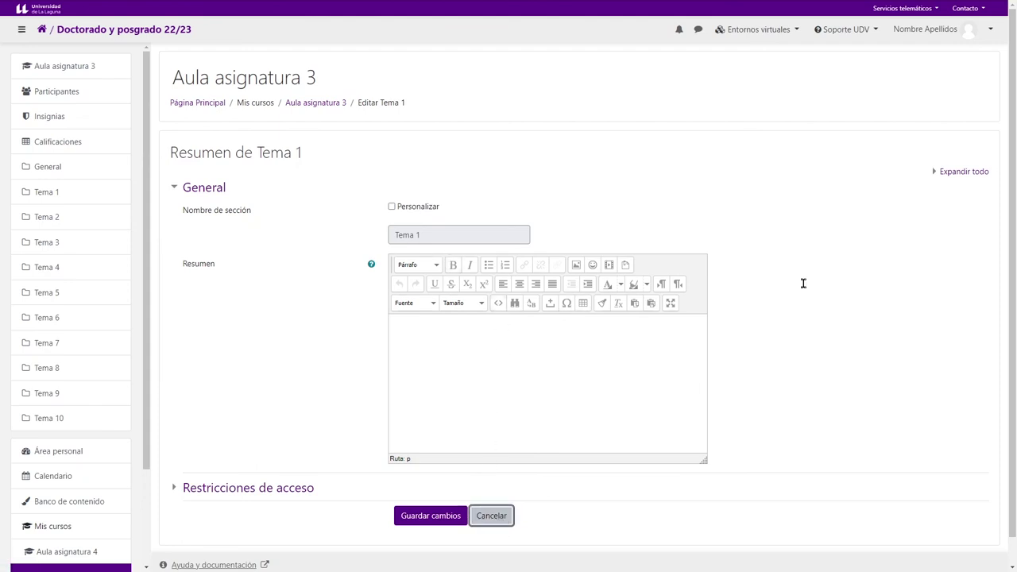
# Choose a different text editor in the user preferences' editor configuration and save the change
pyautogui.click(971, 32)
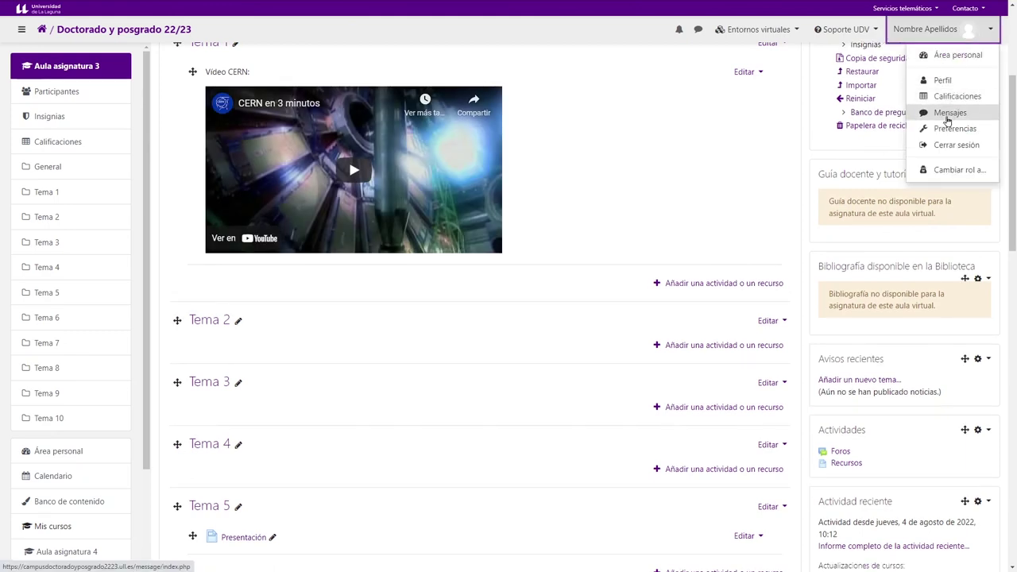
pyautogui.click(946, 128)
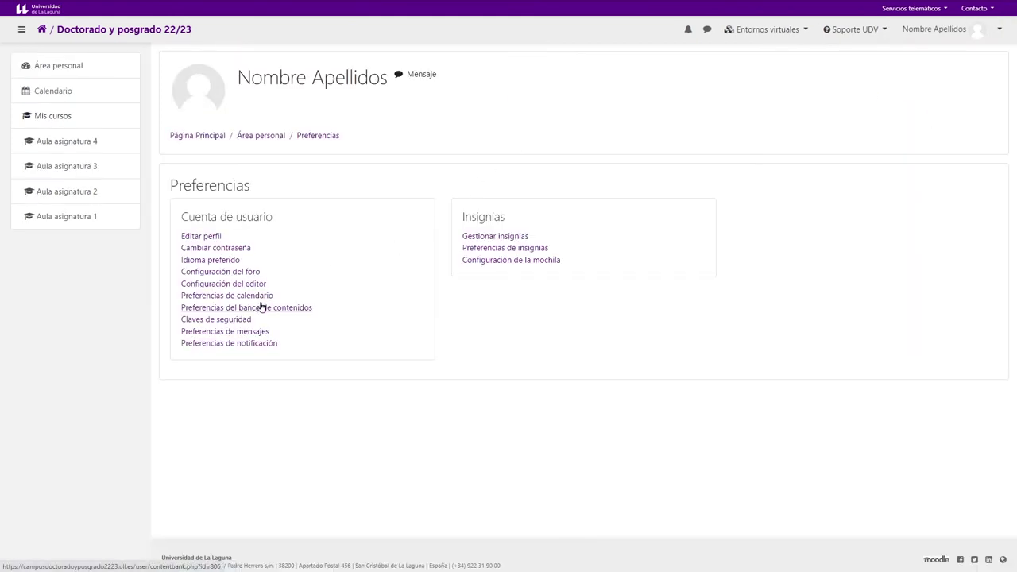
pyautogui.click(245, 283)
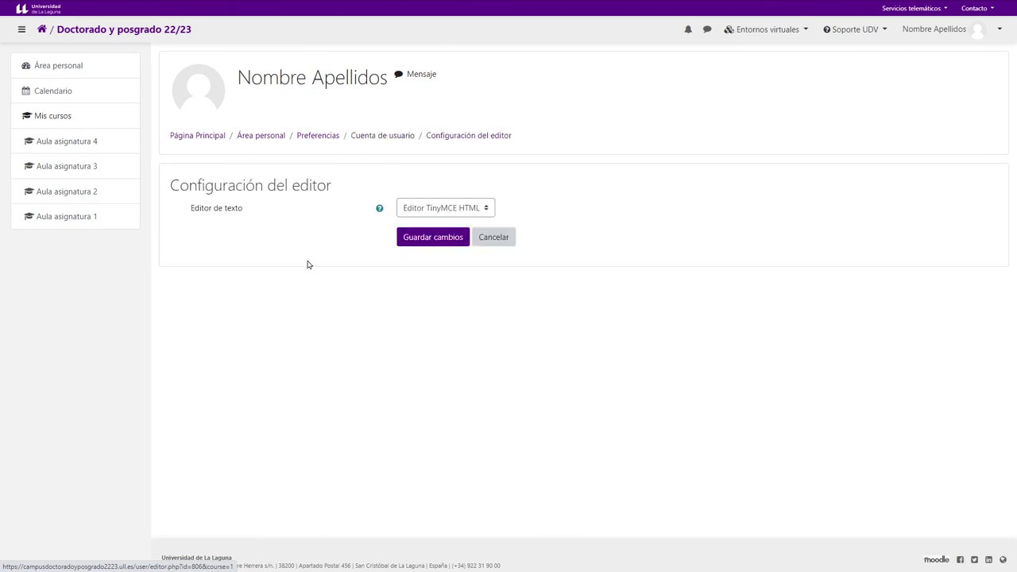
pyautogui.click(439, 208)
pyautogui.click(439, 234)
pyautogui.click(430, 238)
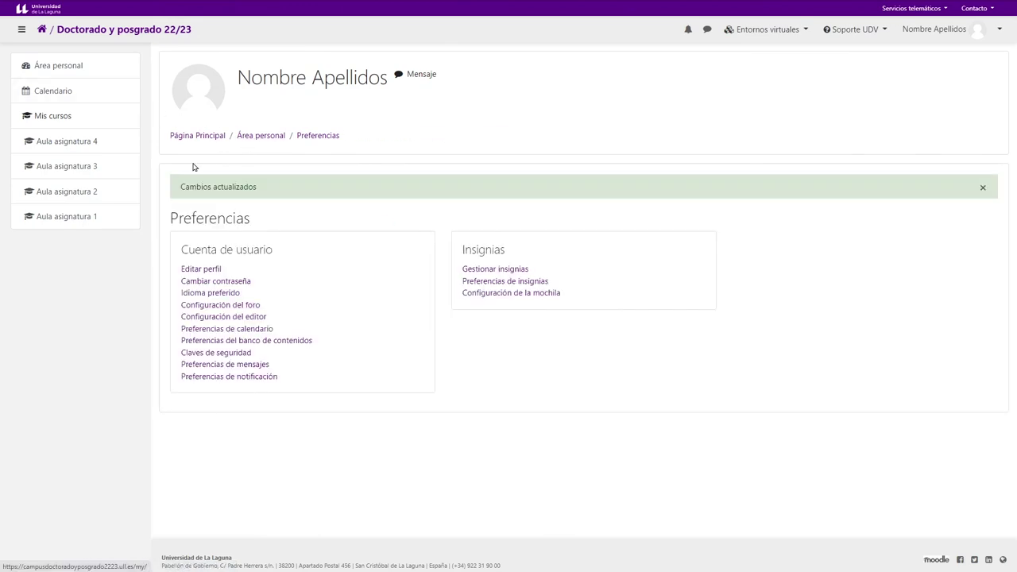
# Return to Aula asignatura 3 and open the settings of the Vídeo CERN label in Tema 1
pyautogui.click(87, 169)
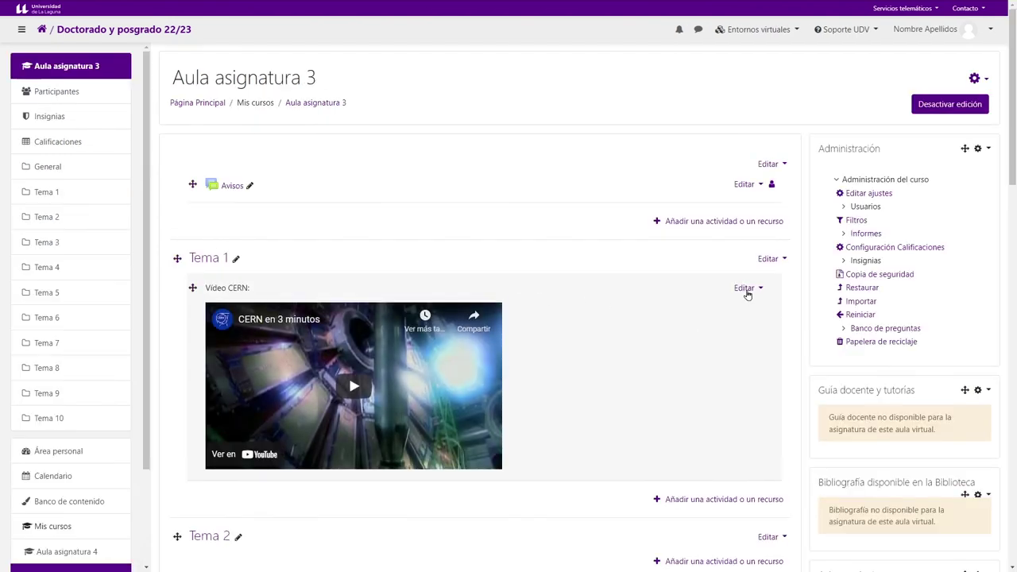
pyautogui.click(747, 289)
pyautogui.click(718, 307)
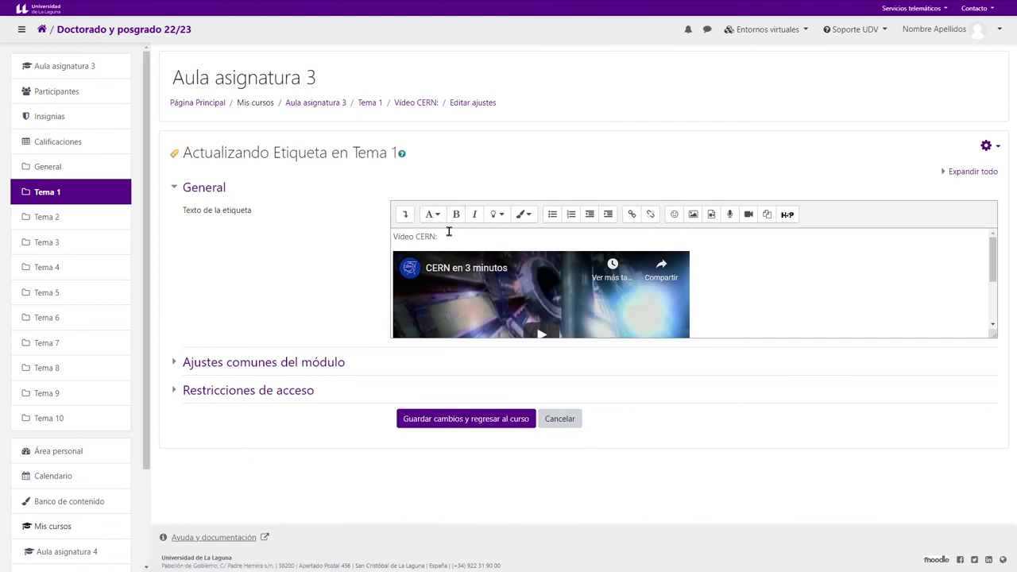
# Examine the YouTube iframe code in the label's HTML source and return to the visual editor
pyautogui.click(405, 215)
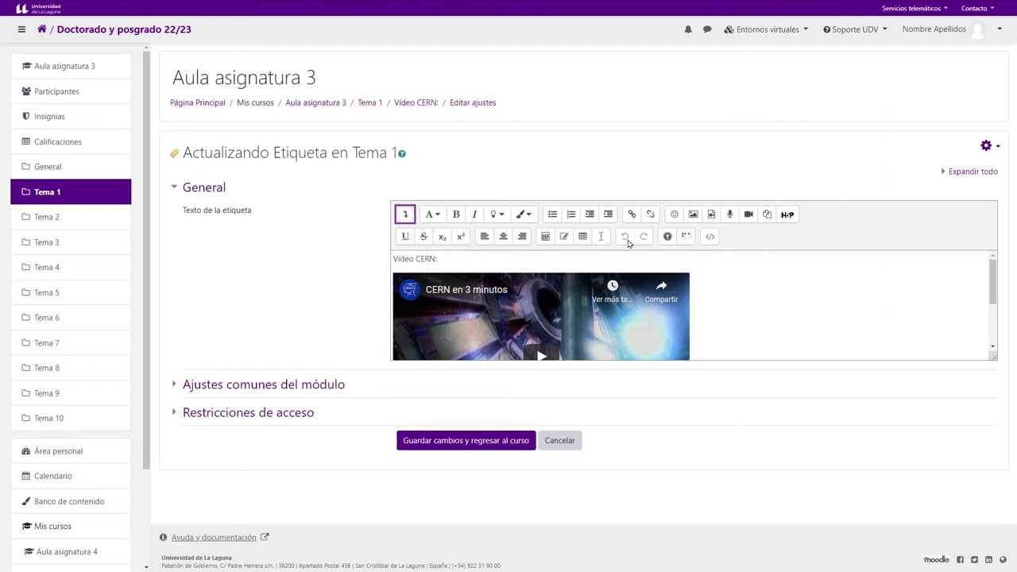
pyautogui.click(710, 239)
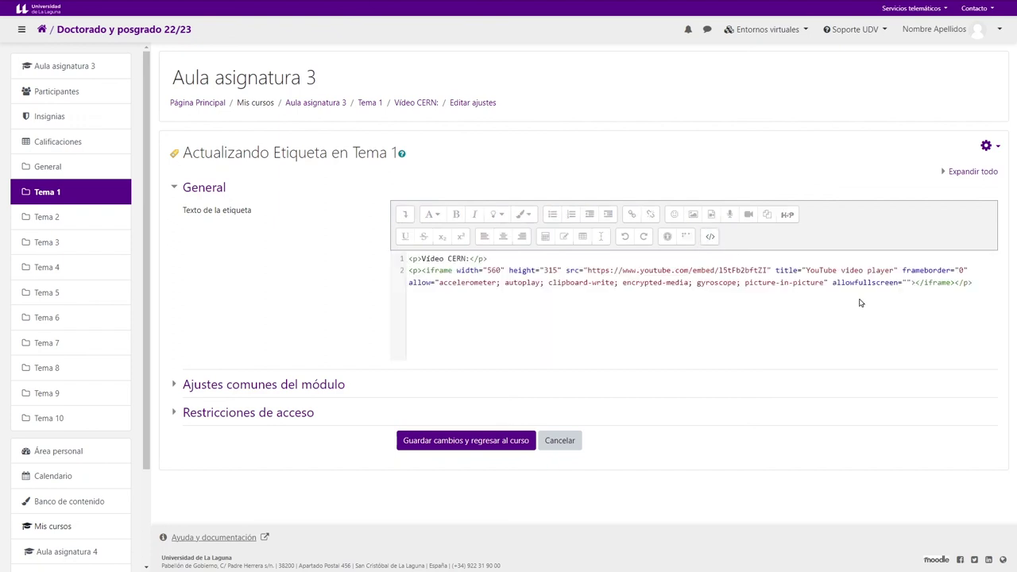
pyautogui.moveTo(977, 284); pyautogui.dragTo(403, 277)
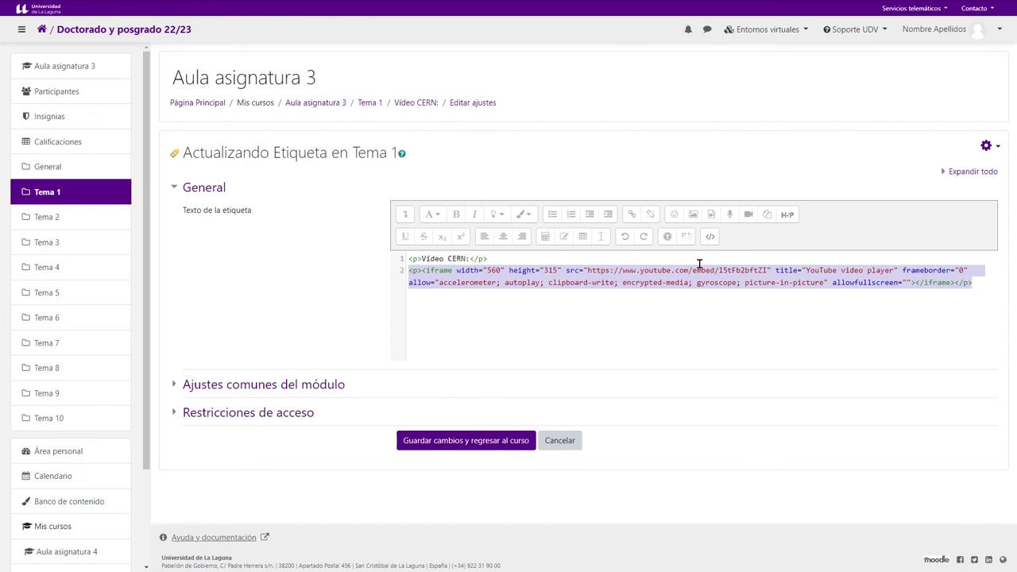
pyautogui.click(712, 238)
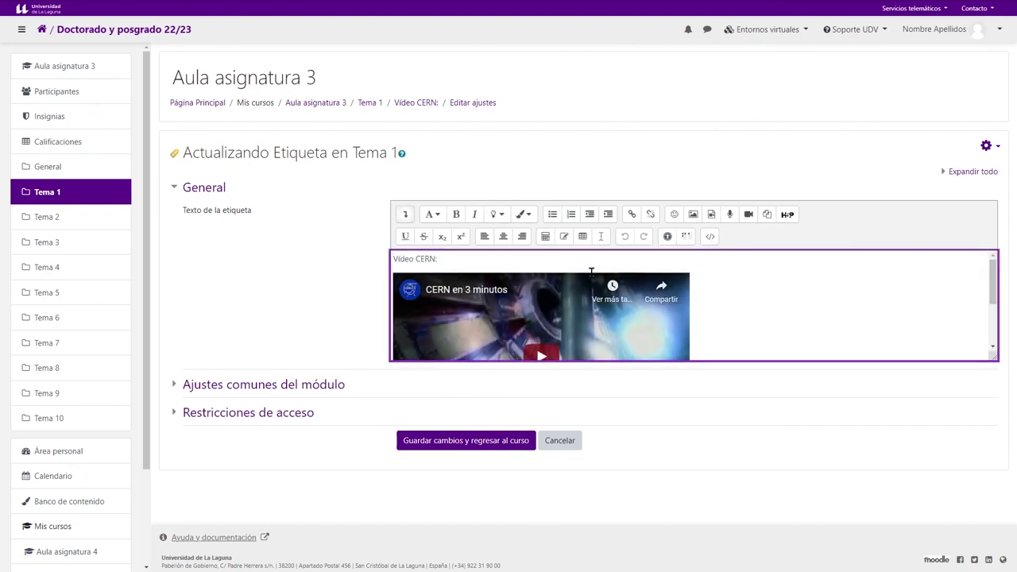